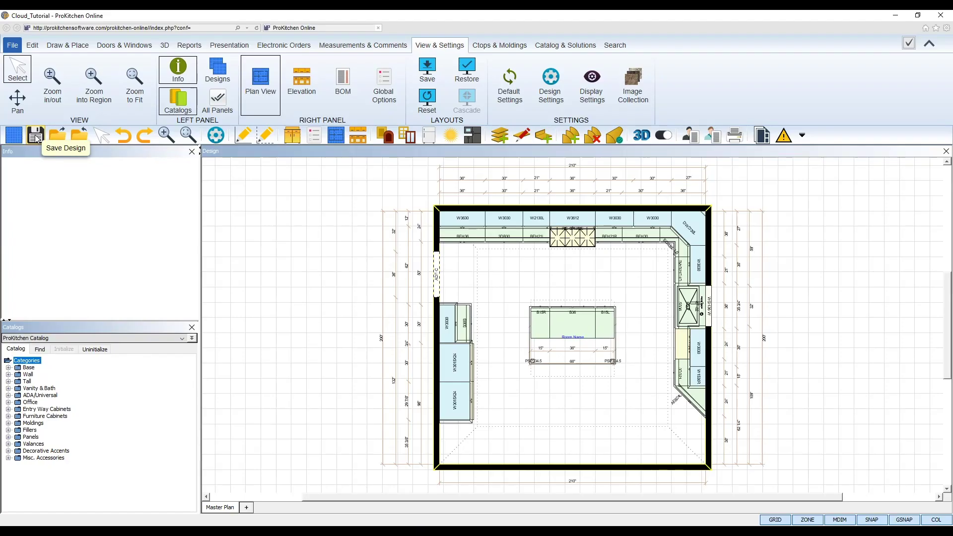
Save the design to the cloud and share it, editable by others, in Shared Designs
click(36, 136)
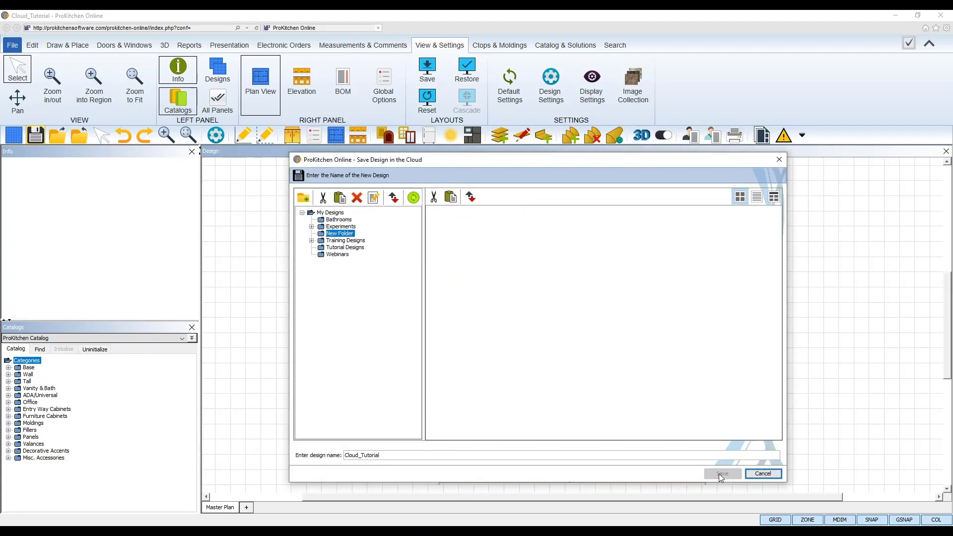
click(721, 474)
key(Return)
click(386, 227)
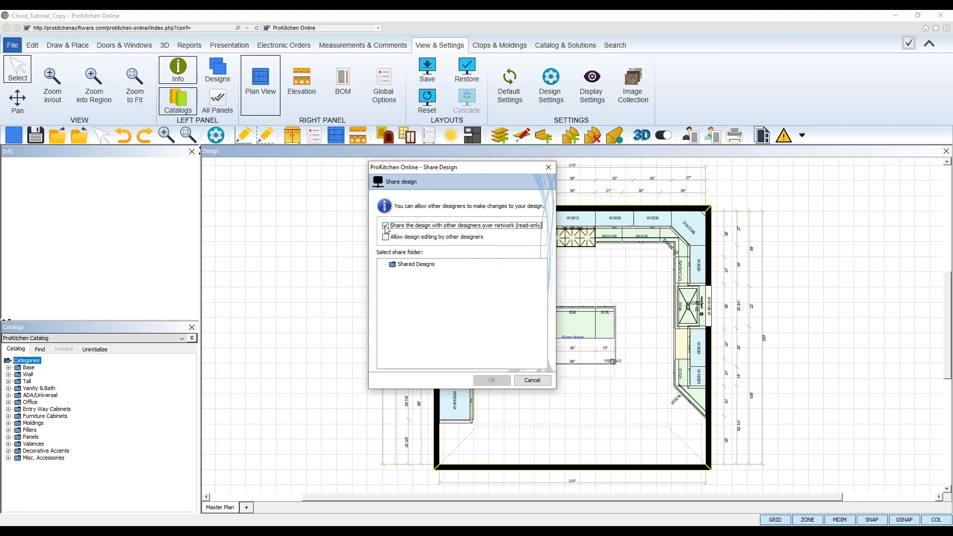
click(411, 237)
click(416, 264)
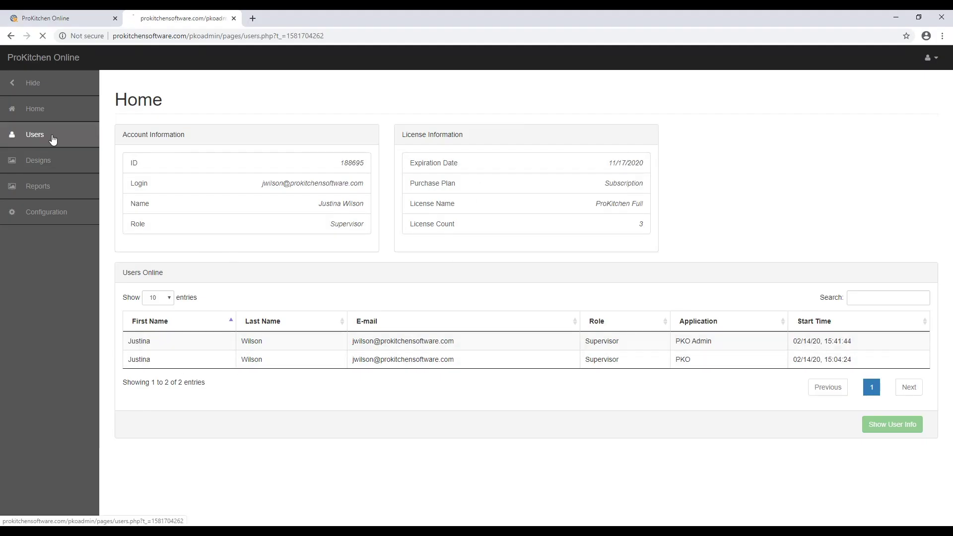
Review the admin portal Users page, viewing the supervisor's details and login report
click(35, 134)
click(164, 277)
click(167, 297)
click(143, 396)
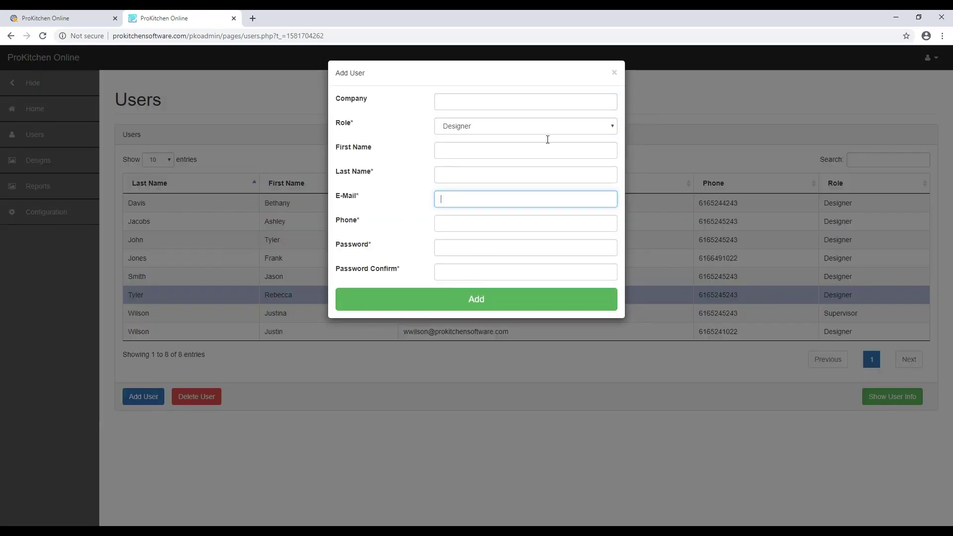
click(615, 70)
click(769, 313)
click(892, 397)
scroll(745, 348, down, 3)
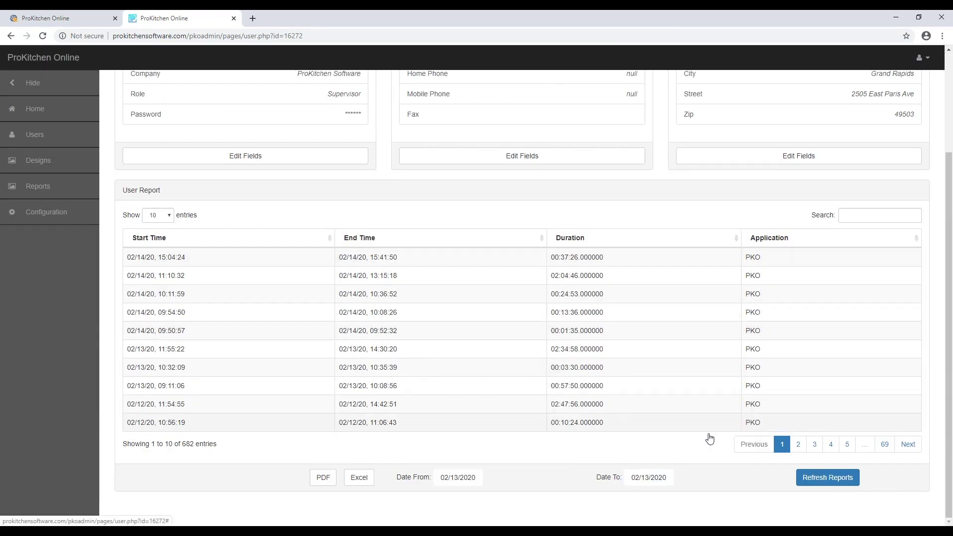
Browse the login reports page, then the shared designs page and a design folder
click(49, 186)
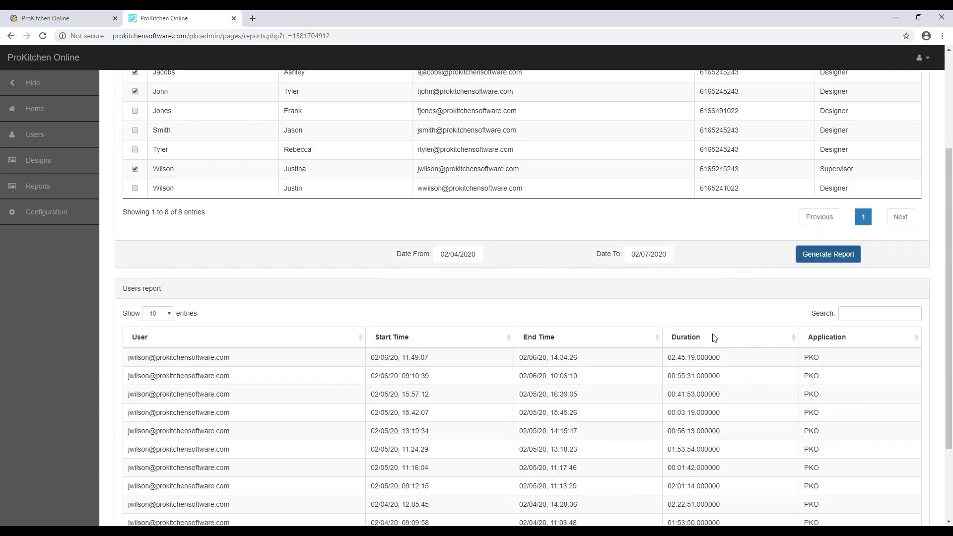
scroll(575, 264, down, 2)
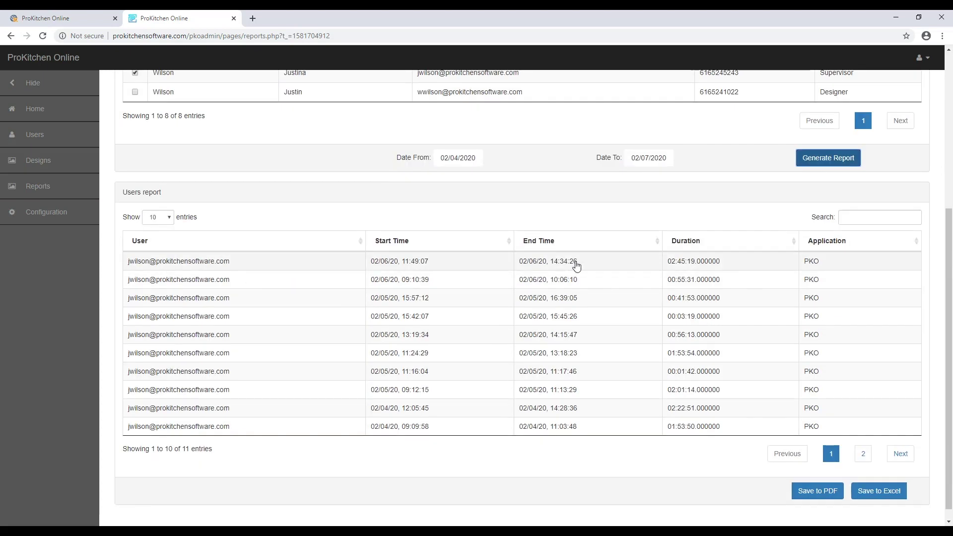
click(45, 160)
click(132, 227)
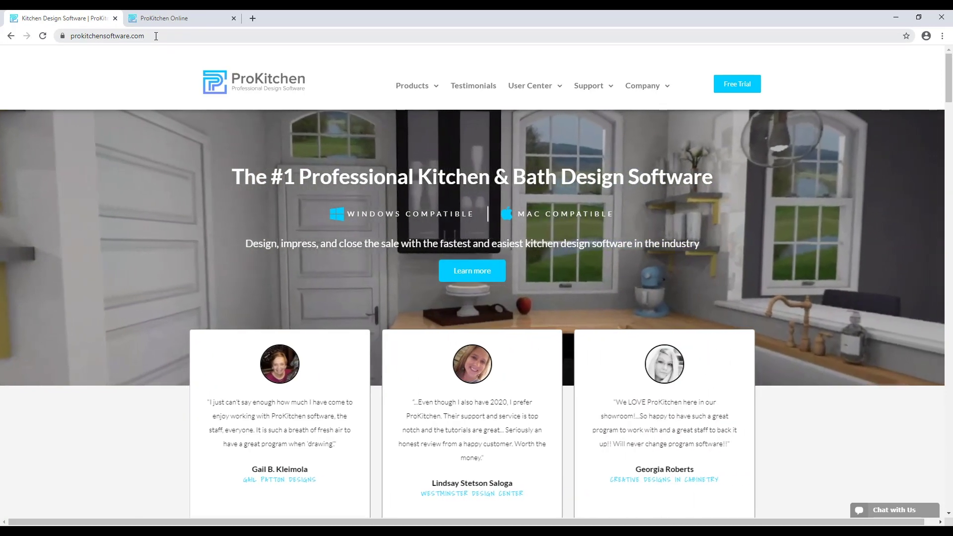
Go to the ProKitchen Online page from the website's Products menu
click(156, 36)
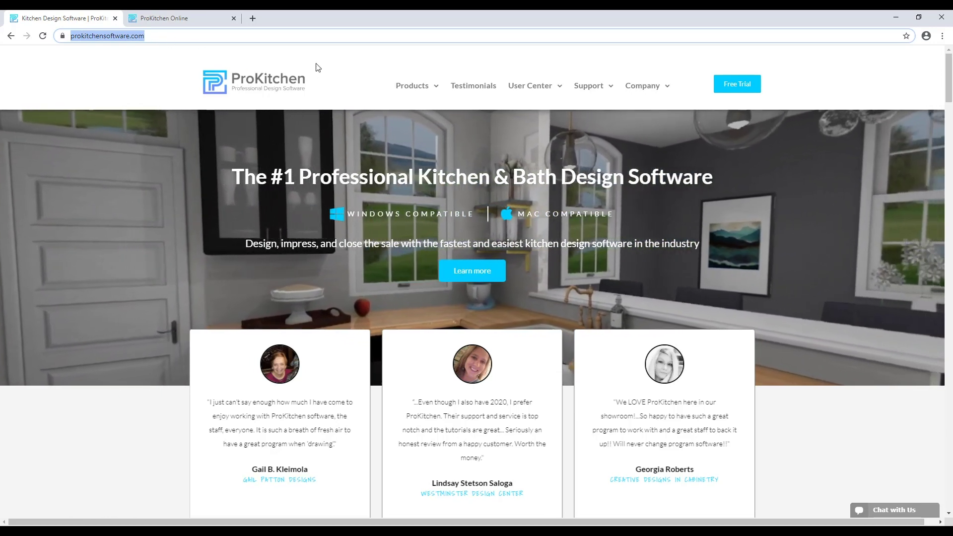
mouse_move(424, 92)
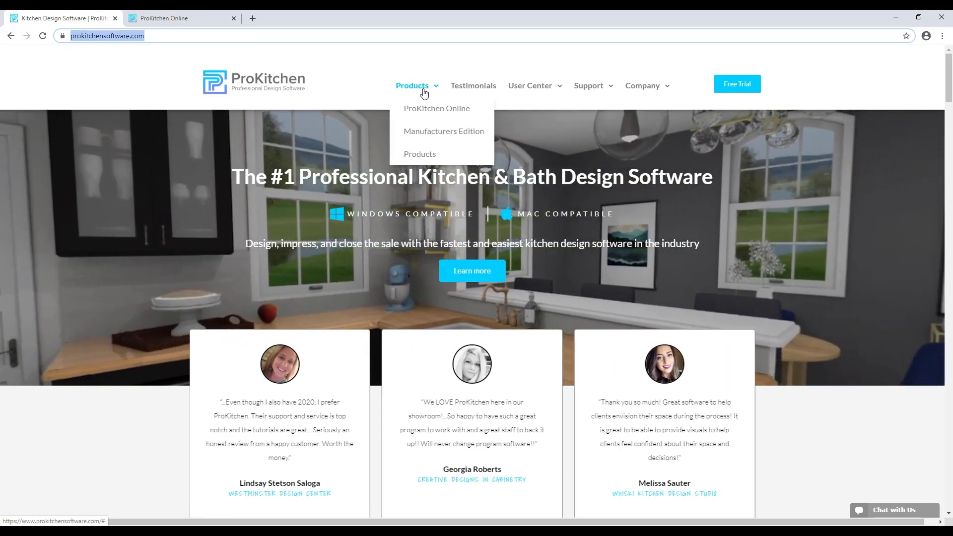
click(432, 114)
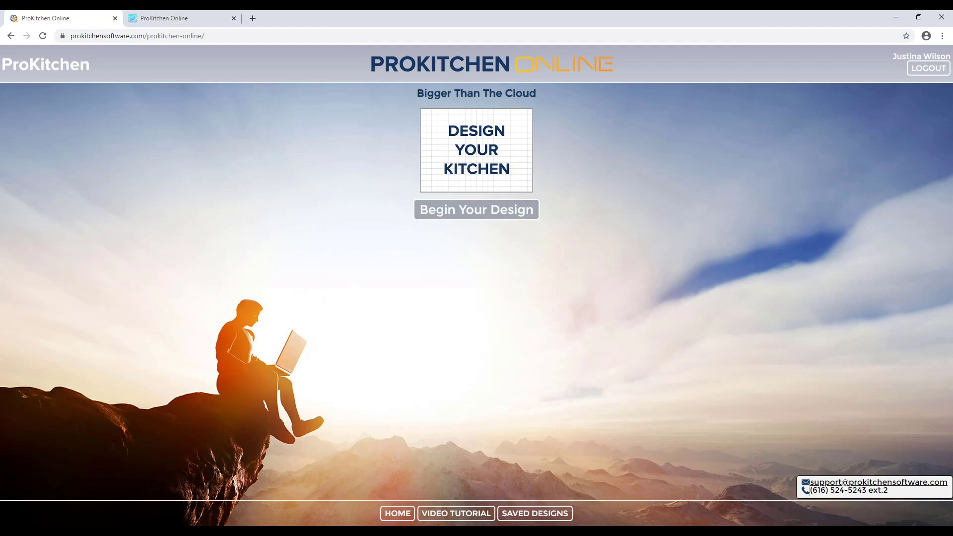
Switch back to the Cloud_Tutorial design window from the taskbar
mouse_move(377, 531)
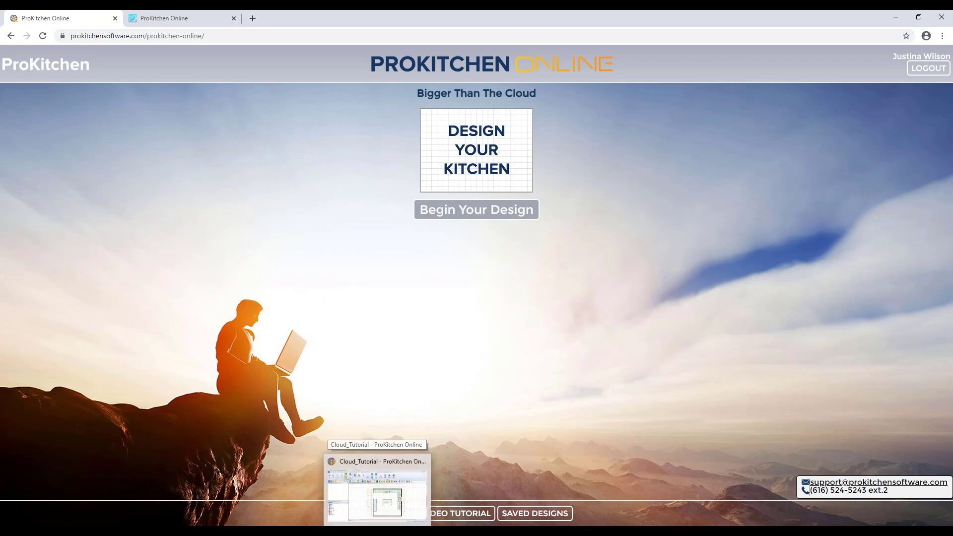
click(378, 491)
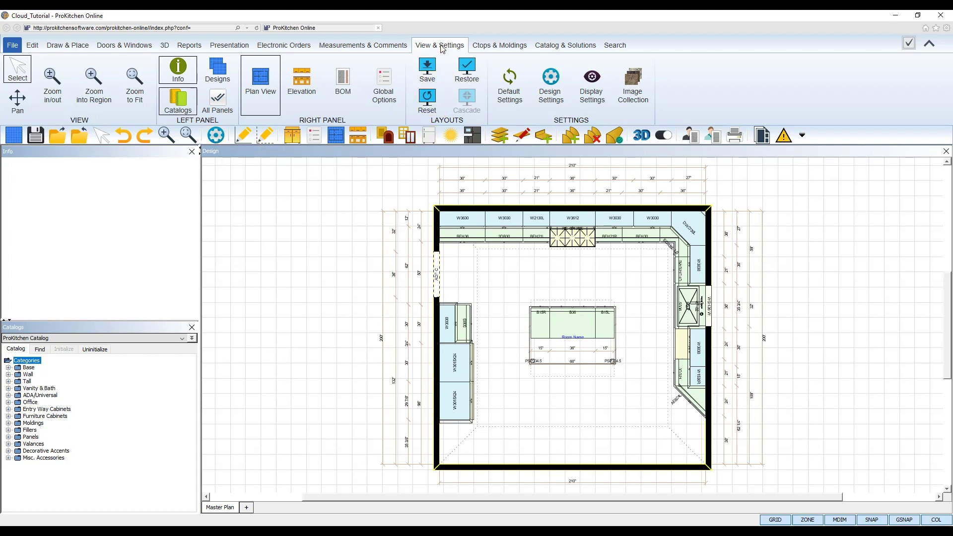
Open the Designer user settings in Design Settings and browse the designers
click(558, 100)
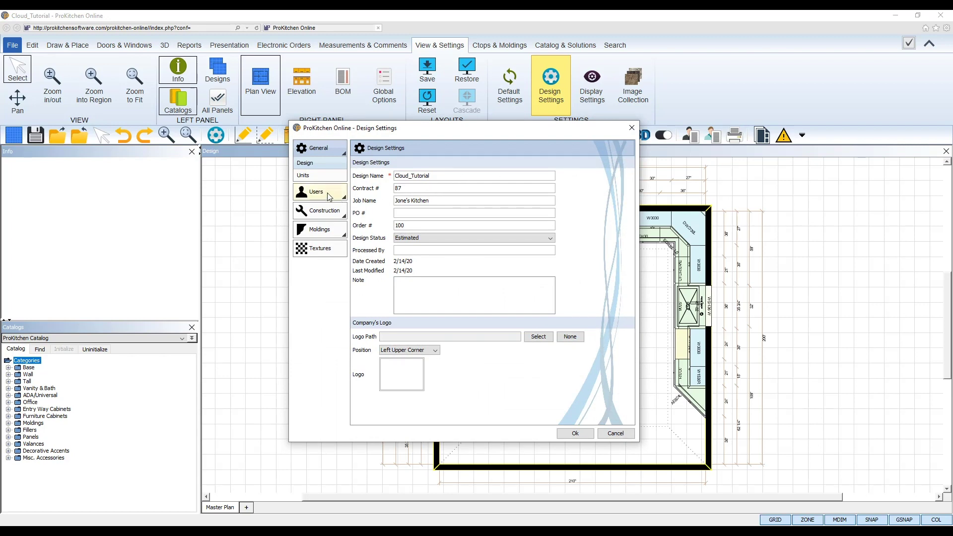
click(327, 193)
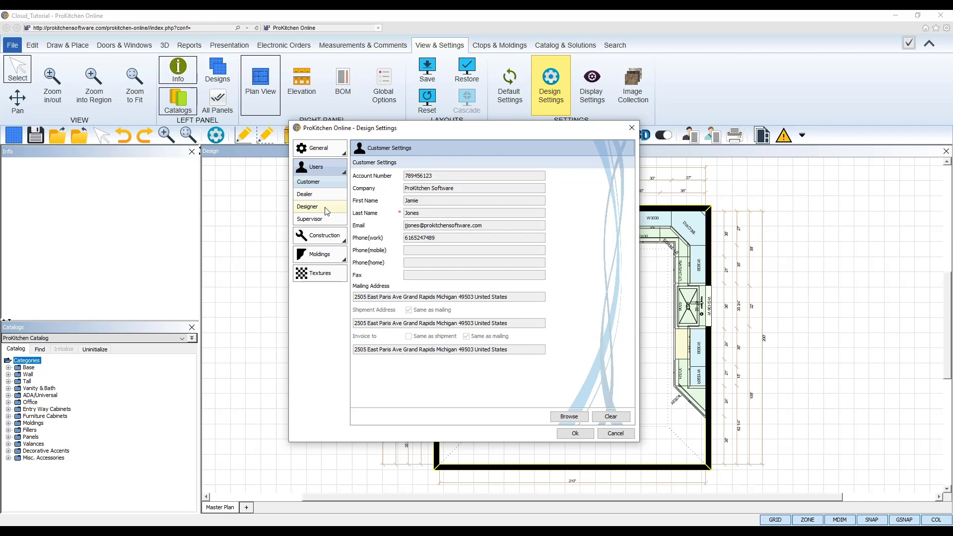
click(327, 209)
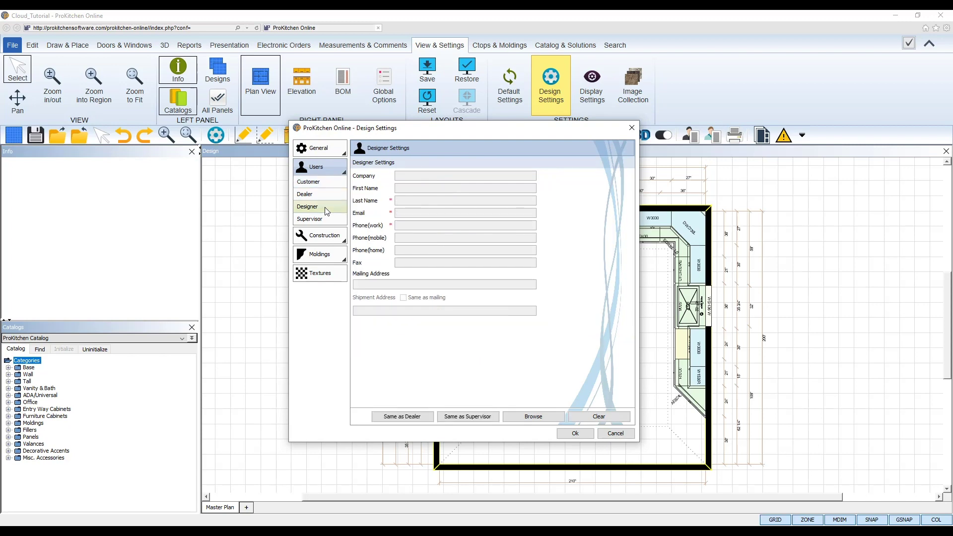
click(550, 420)
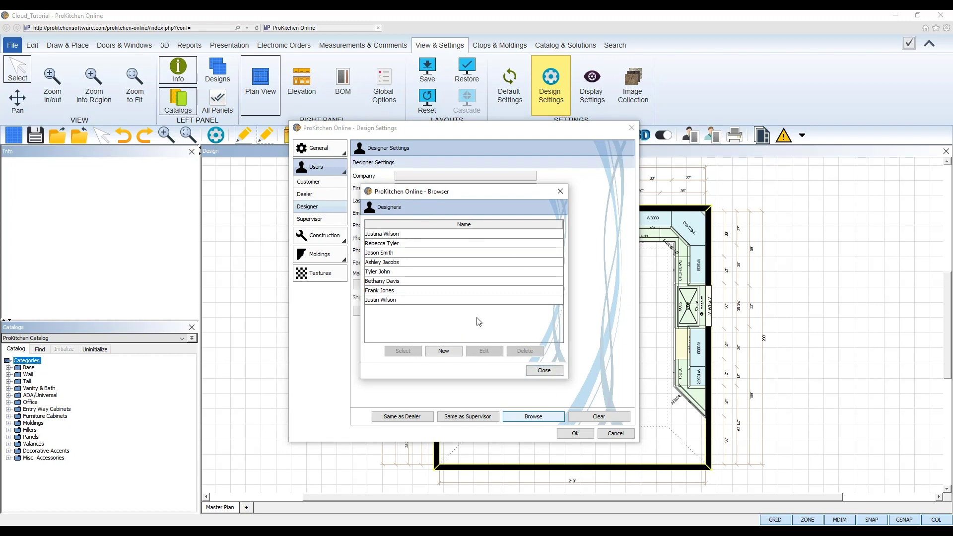
Step through all eight designers in the browser list
click(420, 236)
click(411, 244)
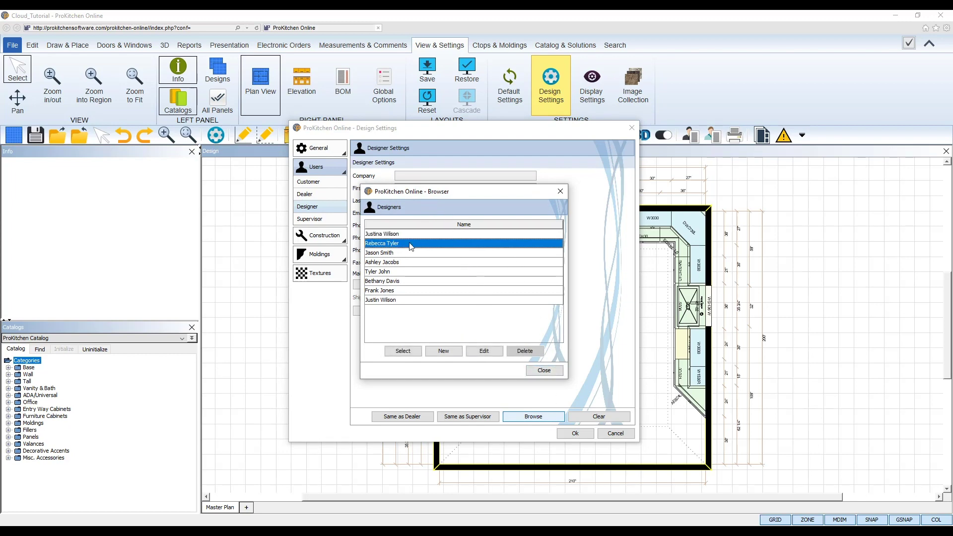
click(406, 253)
click(402, 263)
click(401, 271)
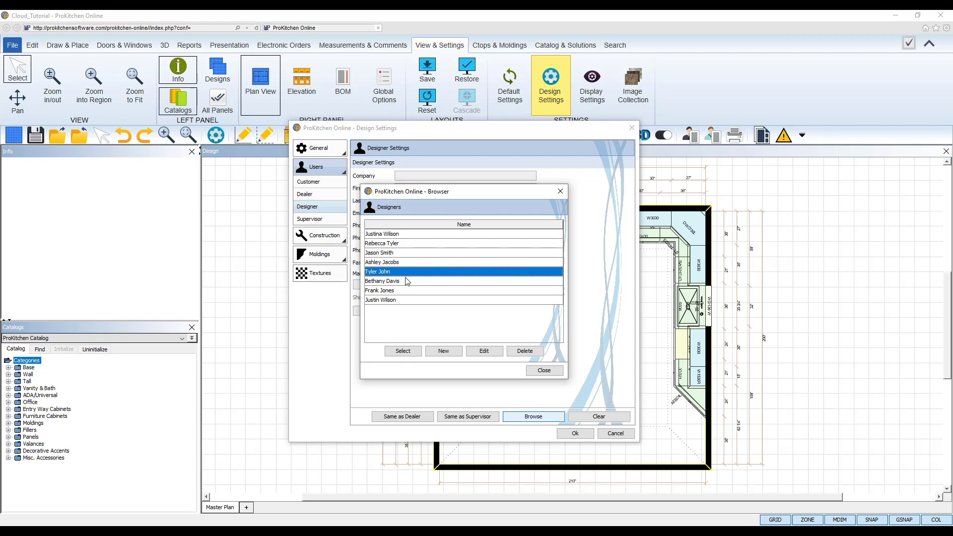
click(407, 282)
click(409, 292)
click(408, 302)
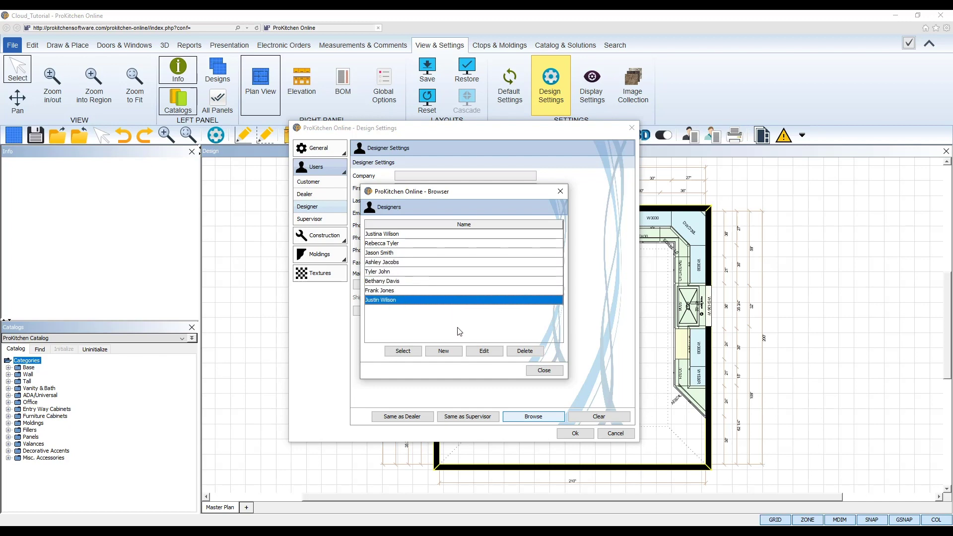
Start a new designer, entering the last name and work e-mail address
click(454, 355)
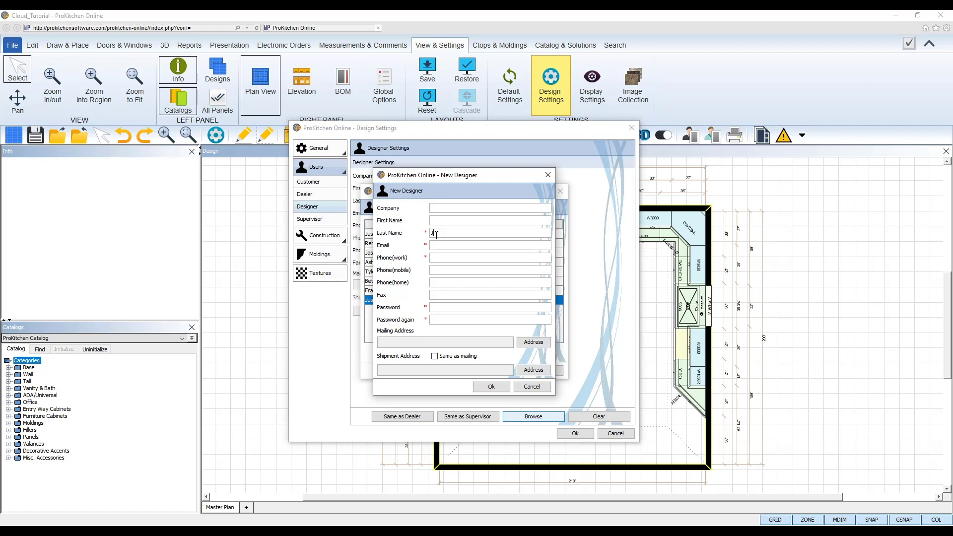
text(ame)
key(BackSpace)
key(BackSpace)
key(BackSpace)
text(ames)
drag(447, 233, 427, 232)
click(445, 247)
Enter the work phone and password, then confirm to add the designer
click(446, 257)
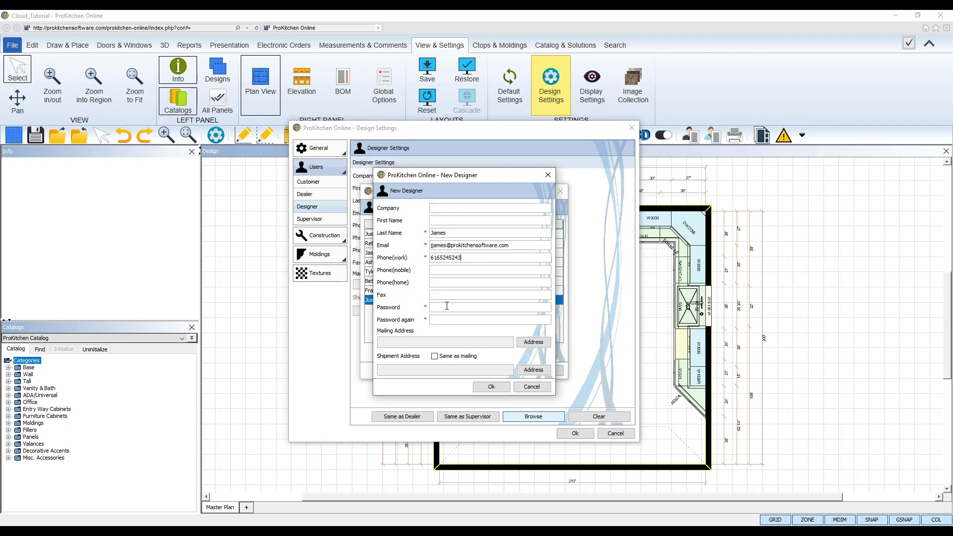
text(1234)
click(447, 321)
text(1234)
click(488, 387)
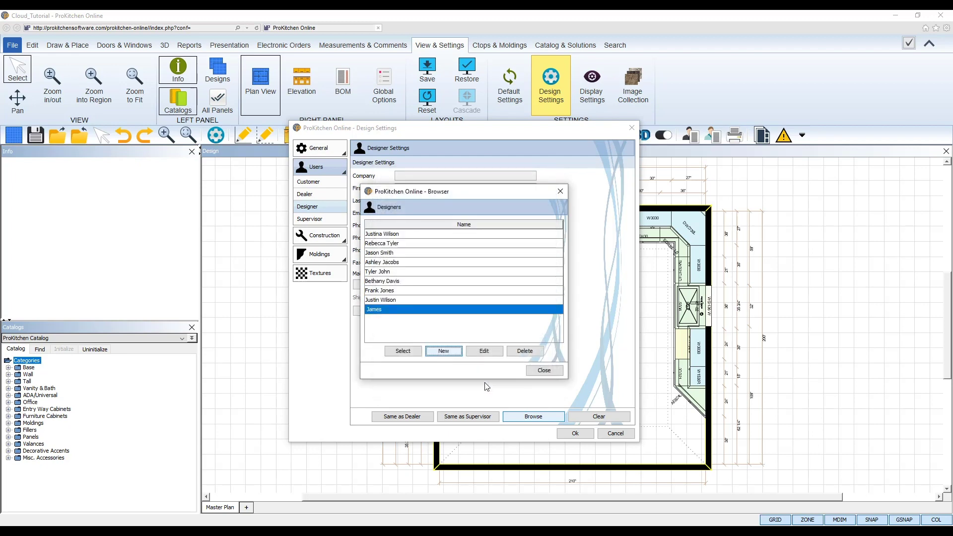
click(400, 299)
Edit the sixth designer, entering and confirming a password, then save
click(401, 292)
click(407, 284)
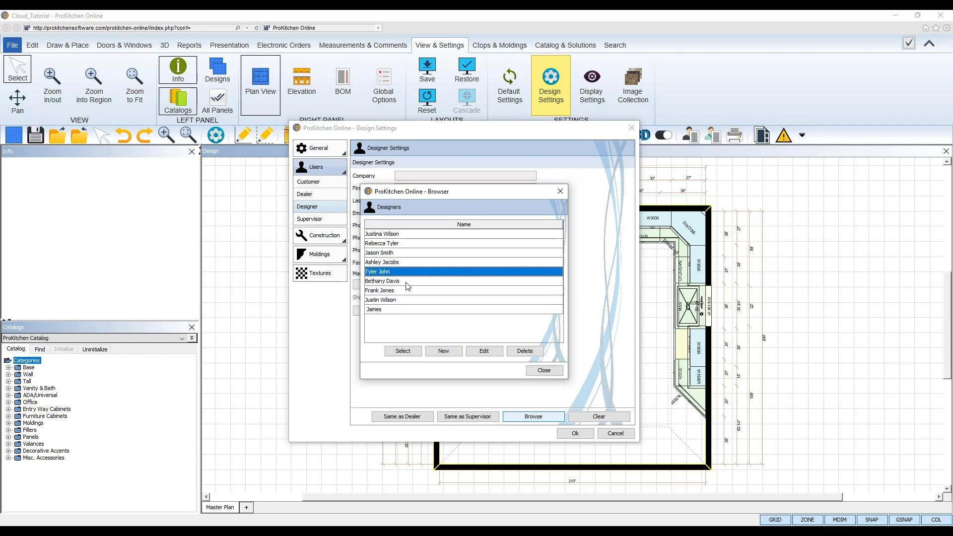
click(407, 286)
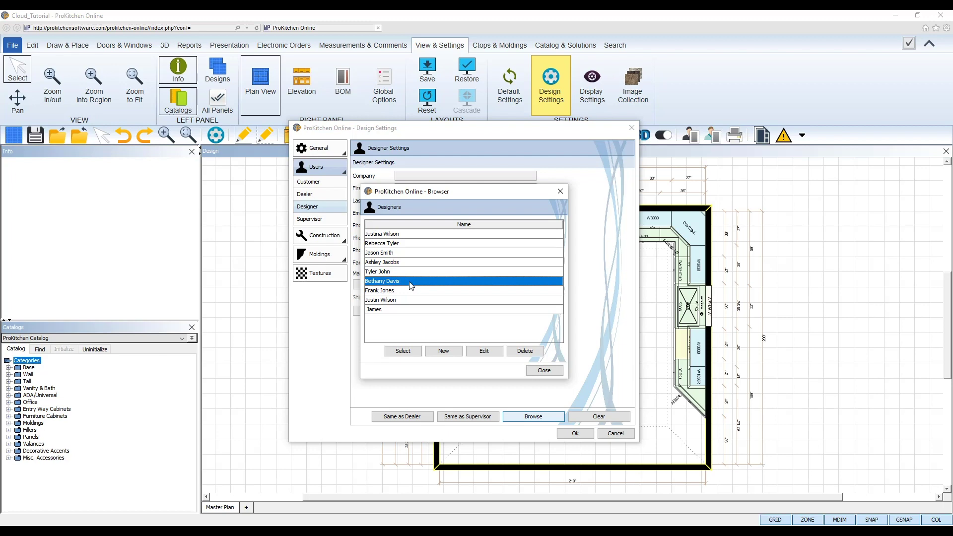
click(495, 354)
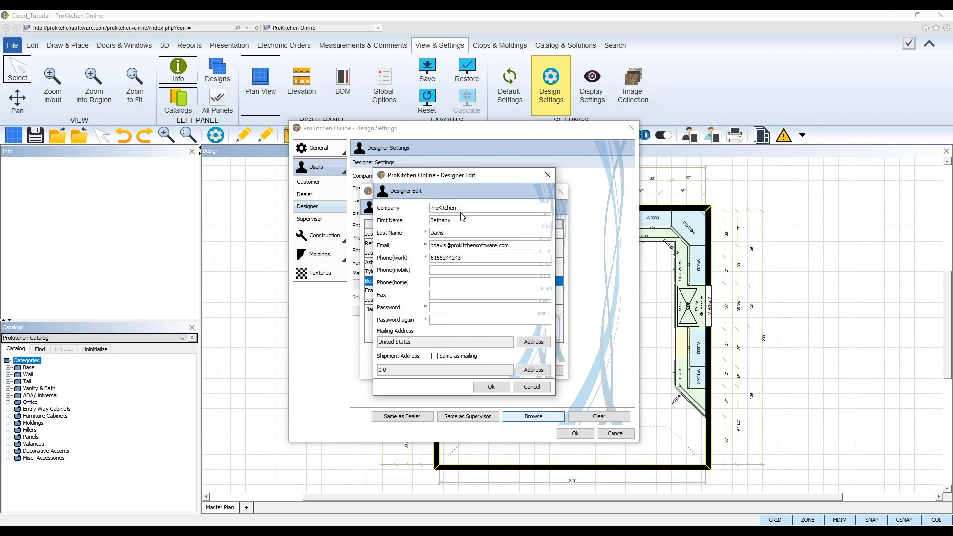
double_click(456, 208)
key(Tab)
key(Tab)
click(454, 309)
text(1234)
click(451, 320)
text(1234)
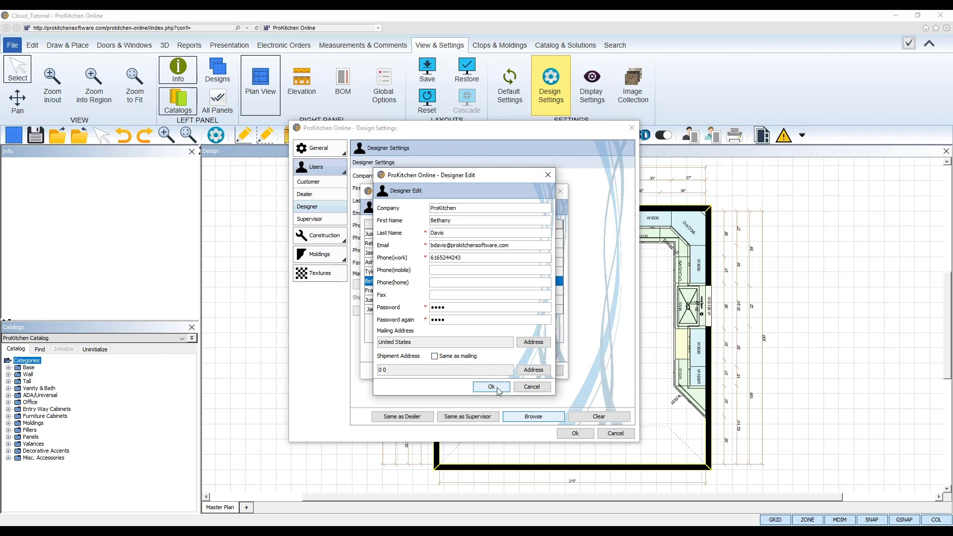
click(498, 390)
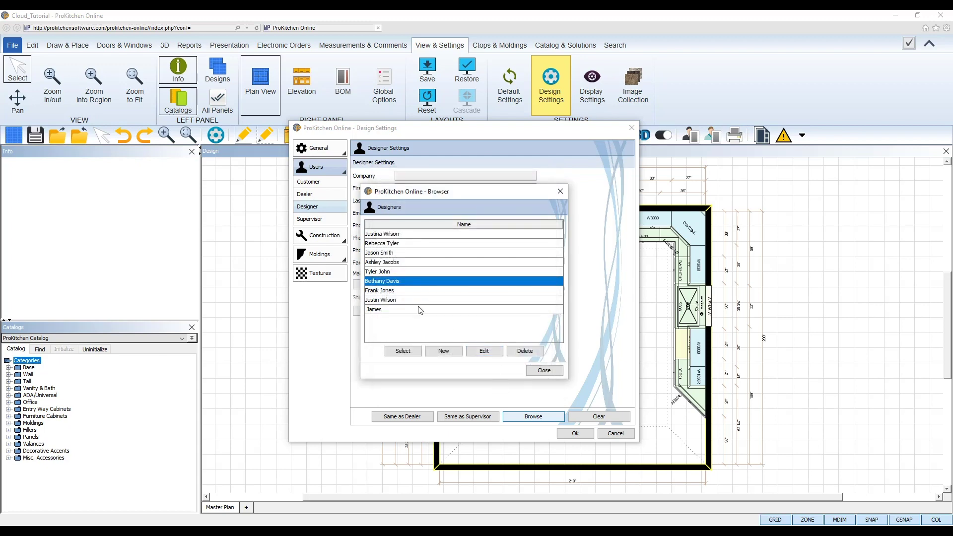
Delete the newly added designer, confirm, and close the designers browser
click(417, 310)
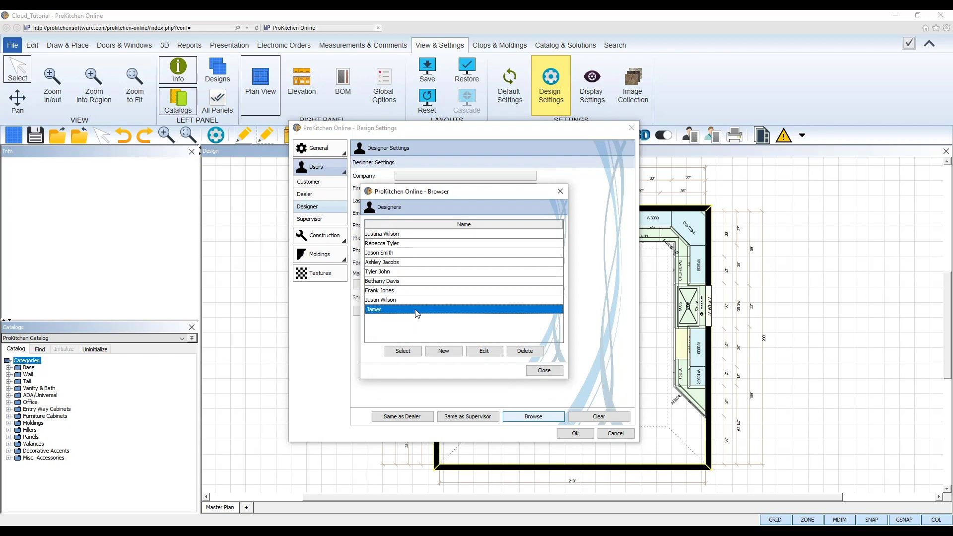
click(525, 352)
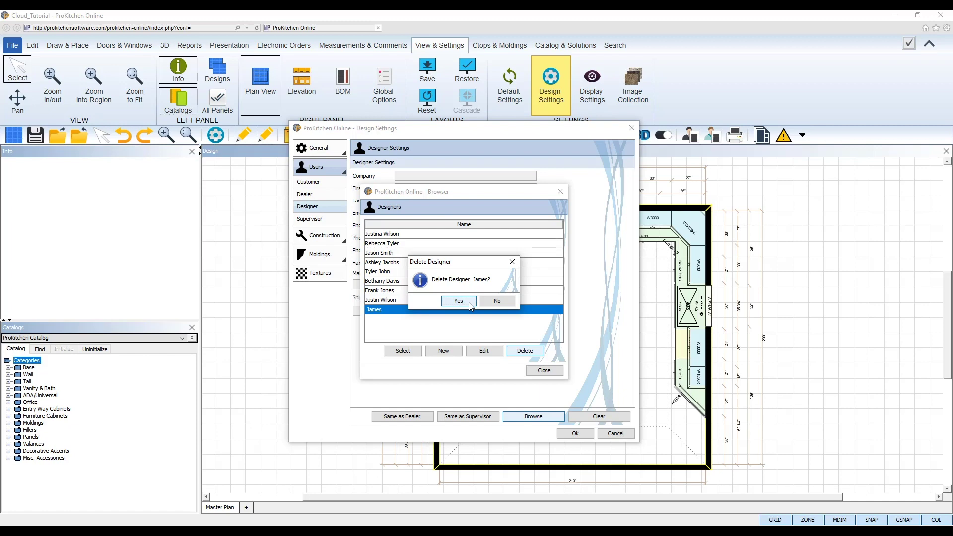
click(459, 301)
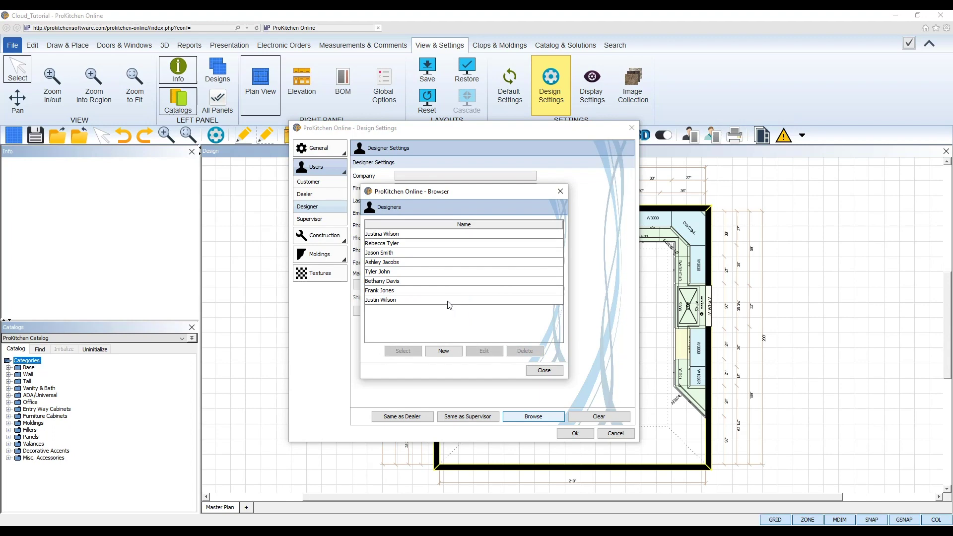
click(453, 301)
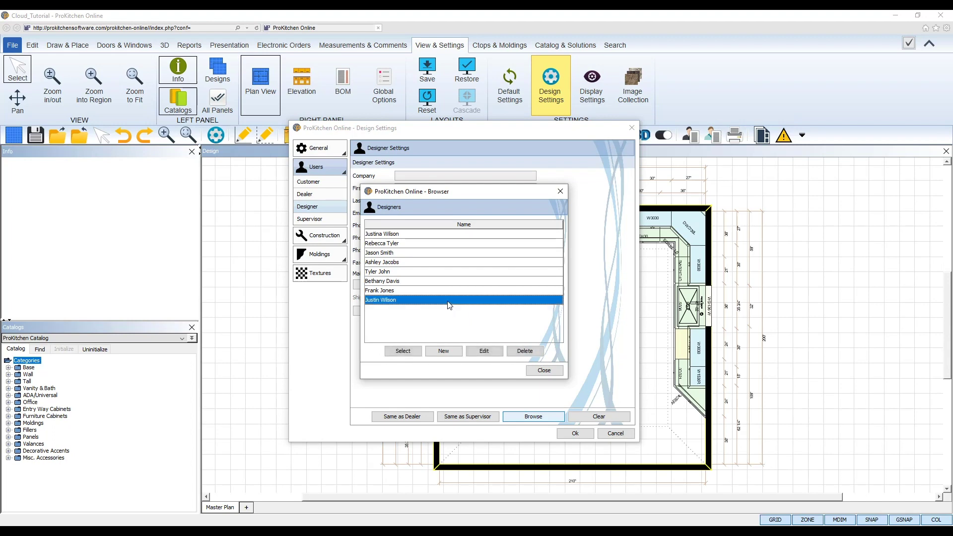
click(556, 373)
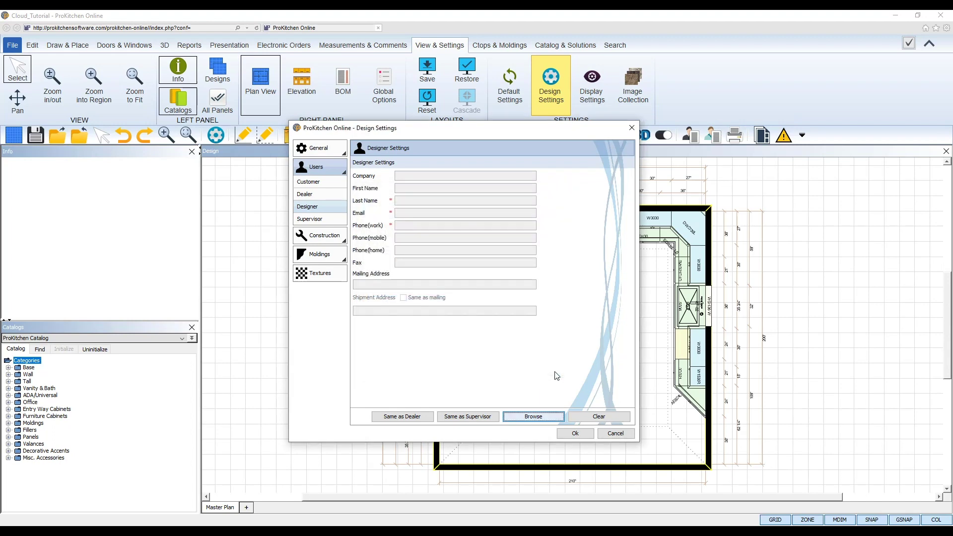
Close Design Settings and create a cloud folder named 'New Folder' under My Designs
click(576, 435)
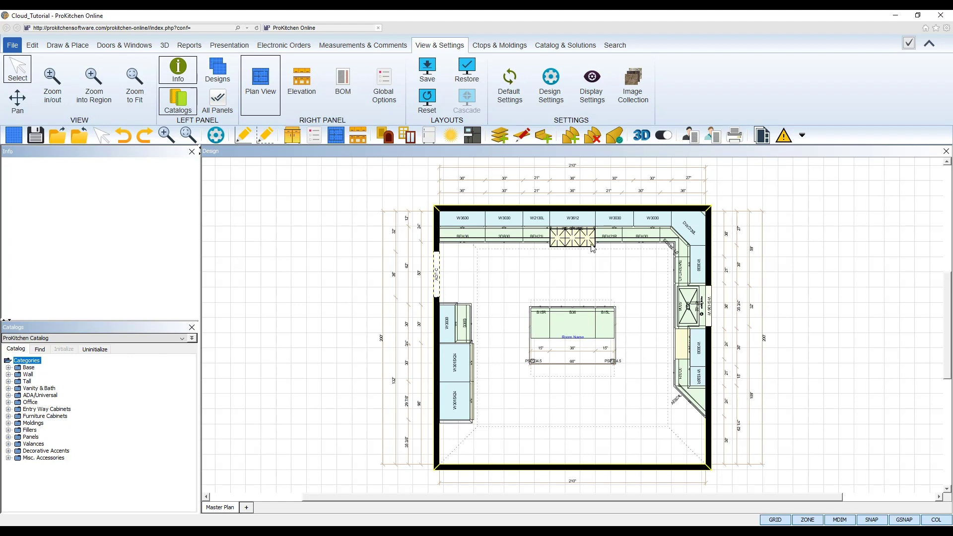
click(36, 139)
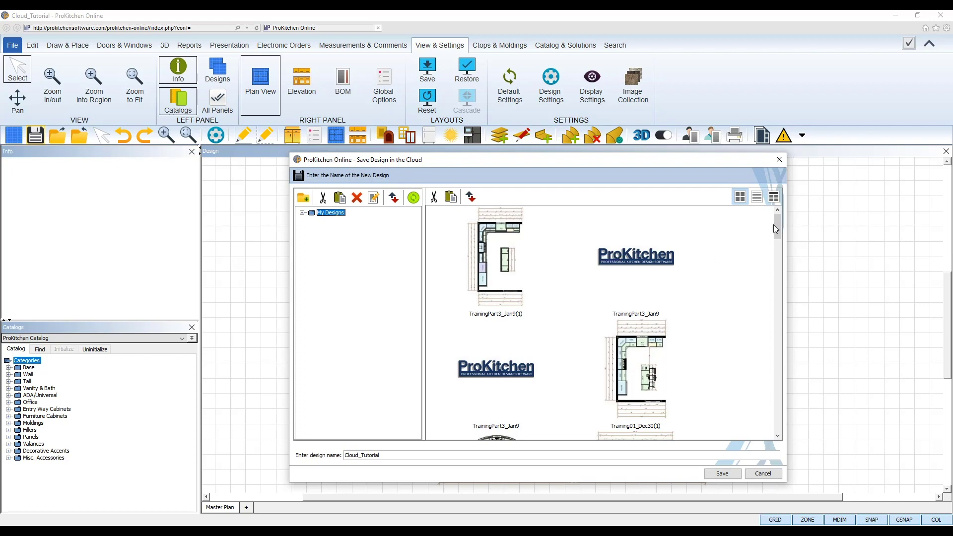
drag(778, 236, 767, 219)
click(304, 199)
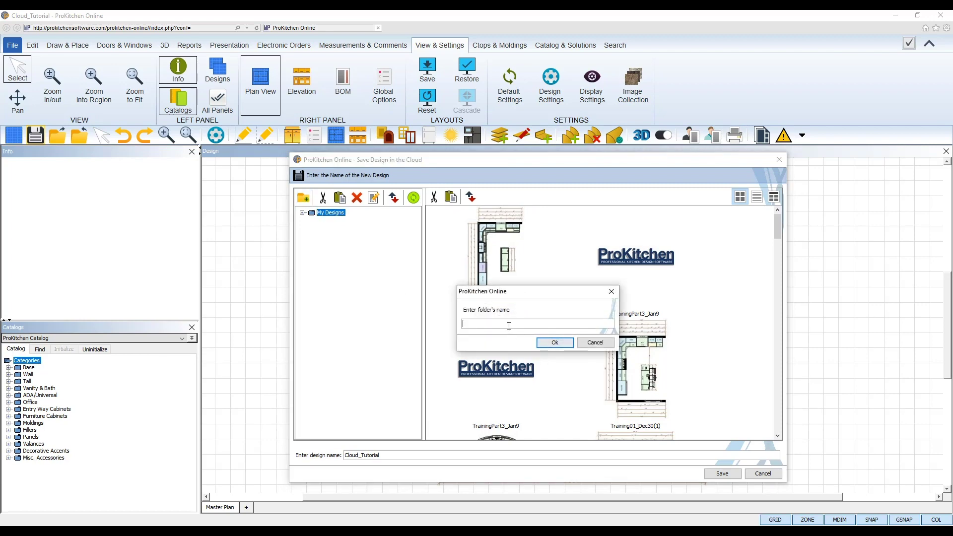
text(New Folder)
click(568, 344)
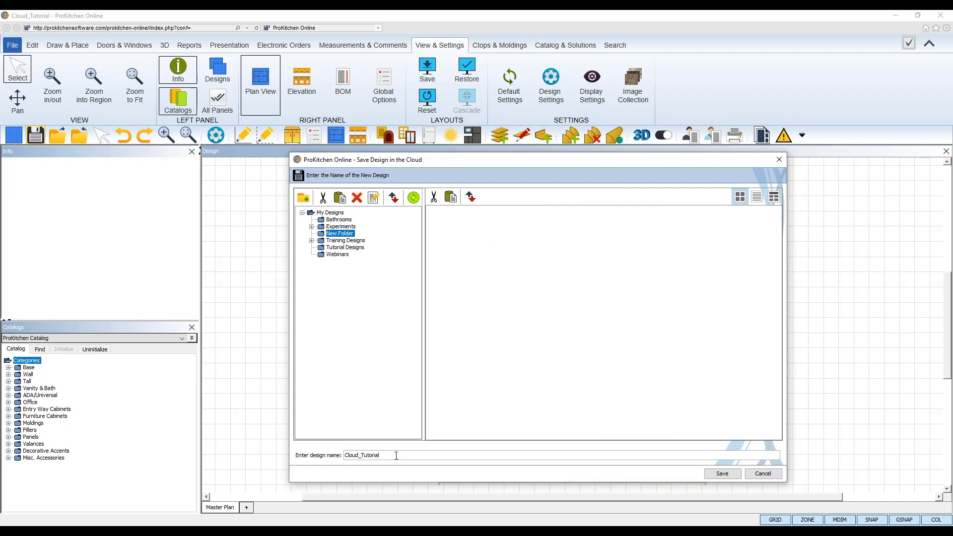
Save the design as Cloud_Tutorial into the new folder
drag(390, 456, 342, 456)
click(391, 456)
click(720, 475)
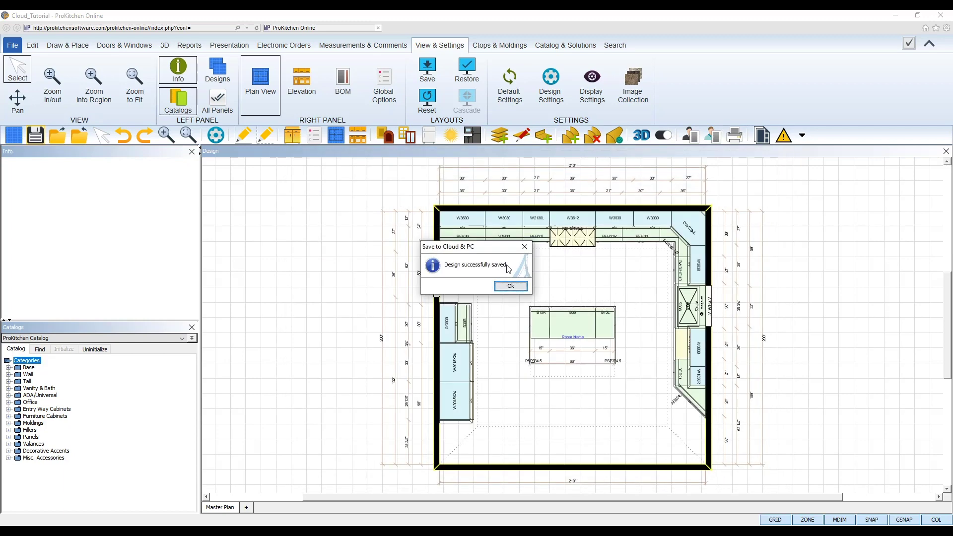
Start a Save As to Cloud, renaming the design to Cloud_Tutorial_Copy
click(520, 290)
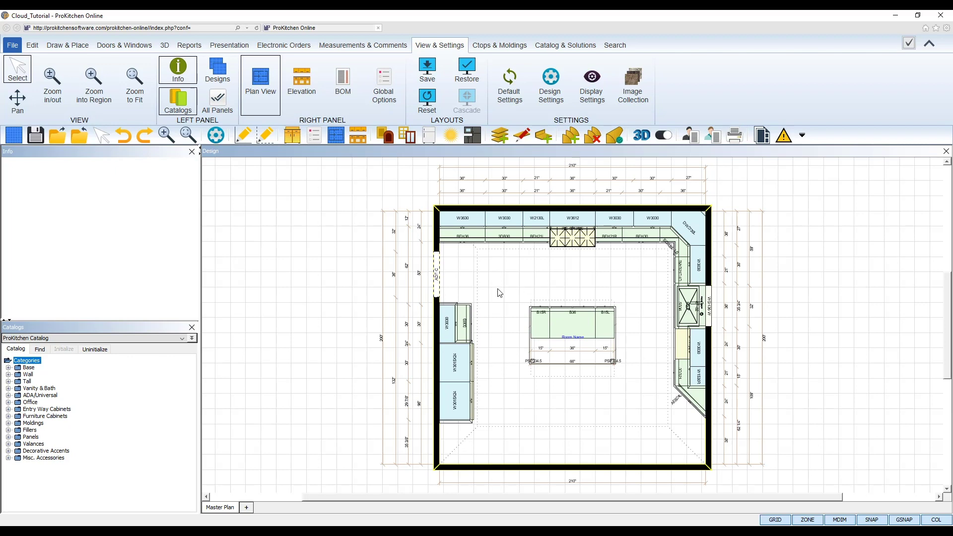
click(13, 46)
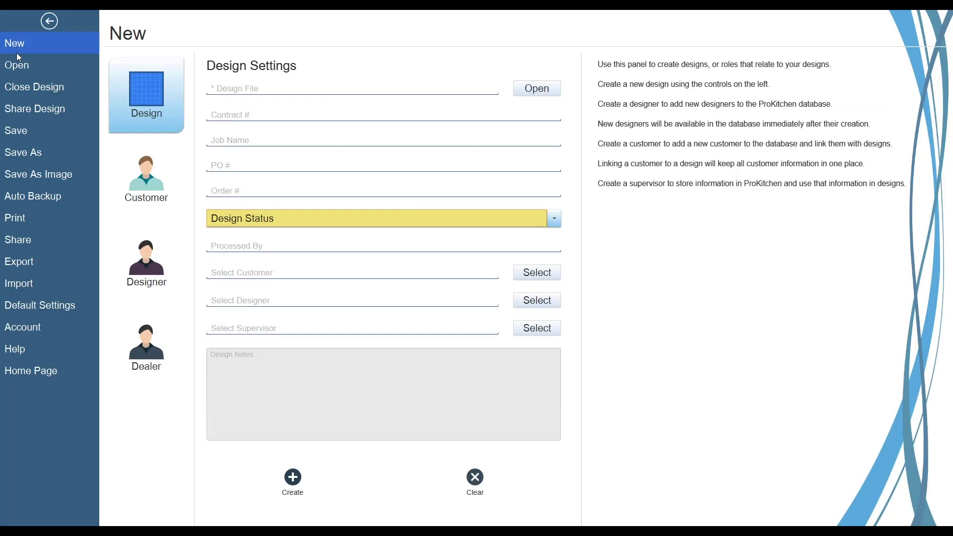
click(40, 154)
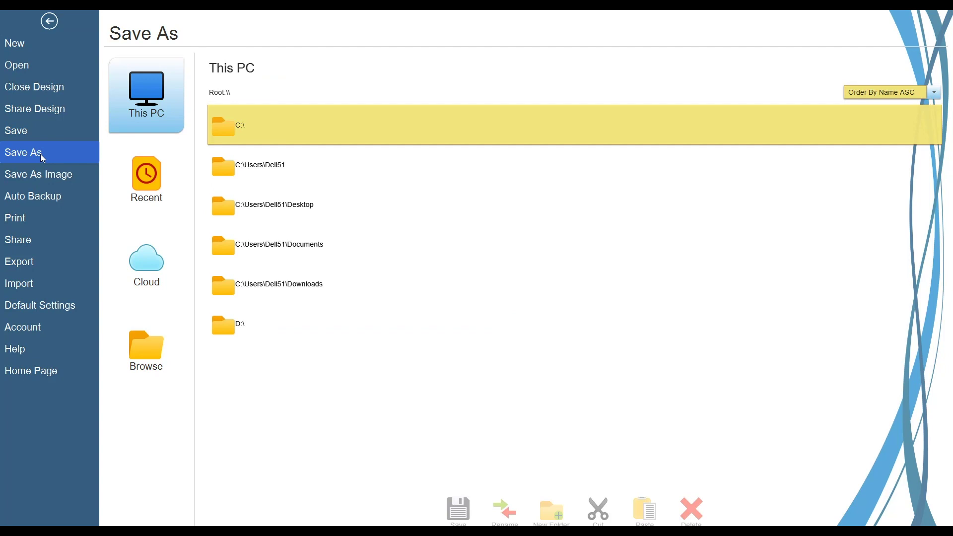
click(174, 264)
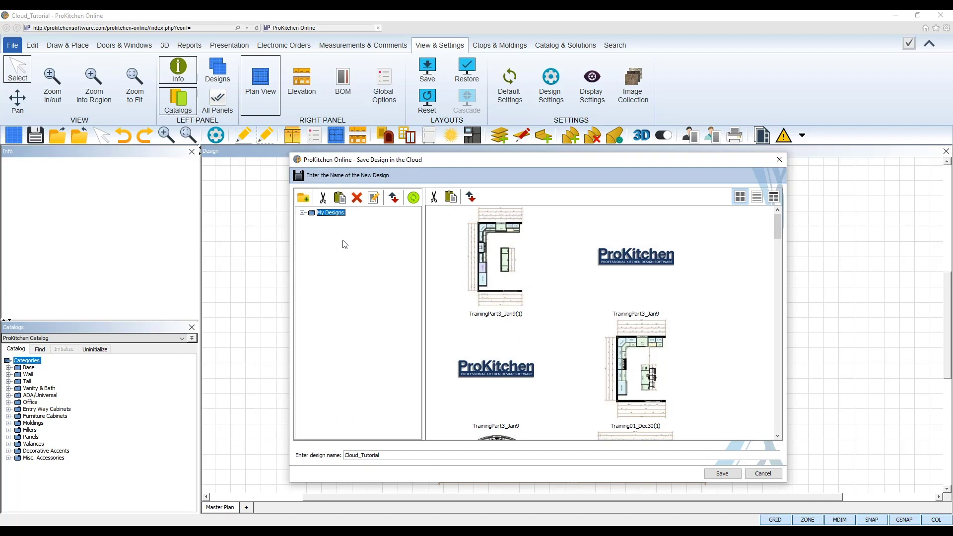
click(387, 455)
text(_Copy)
Save Cloud_Tutorial_Copy to the cloud and dismiss the success message
click(724, 475)
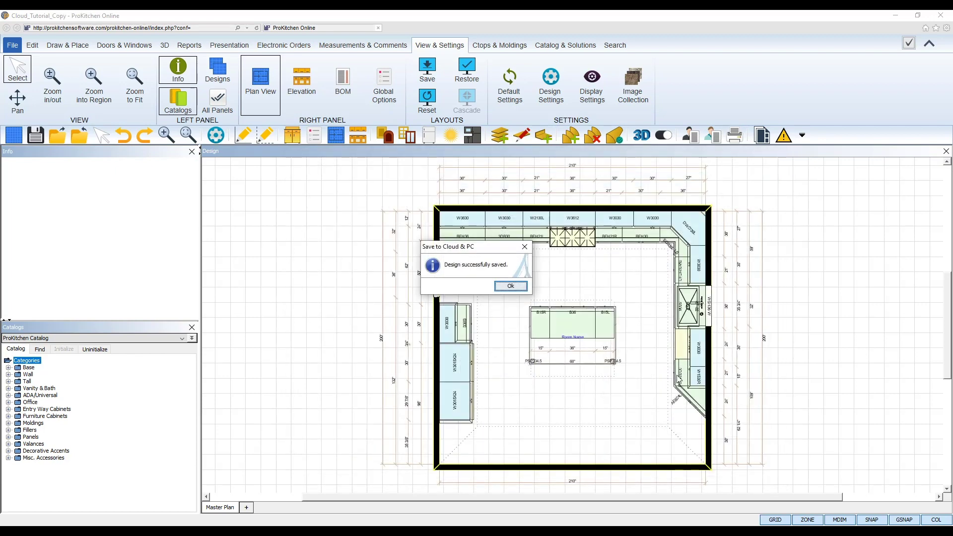
click(520, 287)
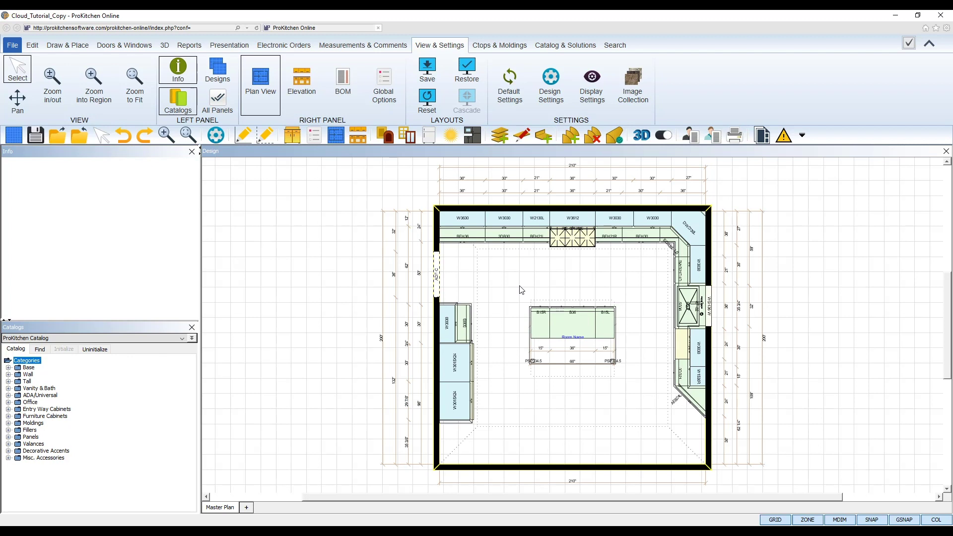
Open the File page on New, showing the empty Design Settings form
click(12, 46)
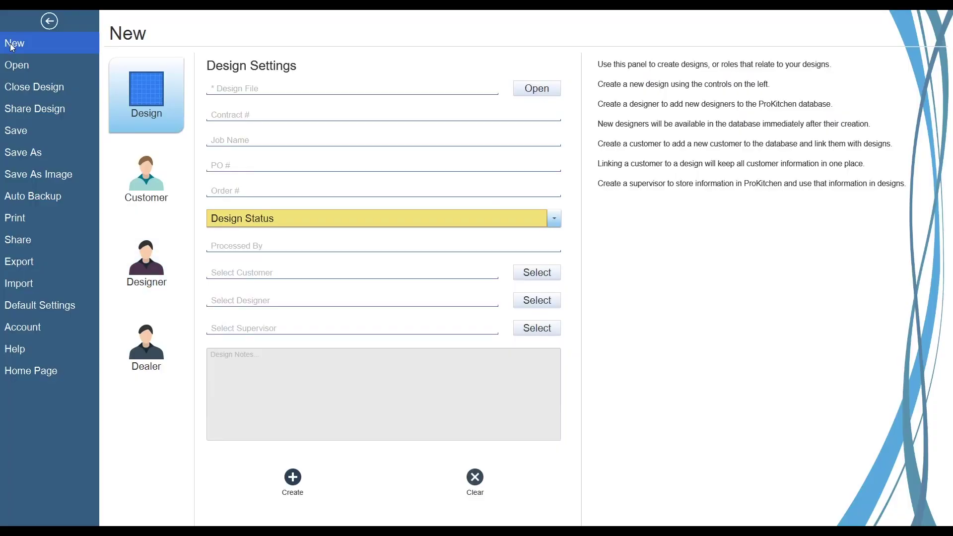
Share Cloud_Tutorial_Copy in the Shared Designs folder with other designers allowed to edit it
click(22, 109)
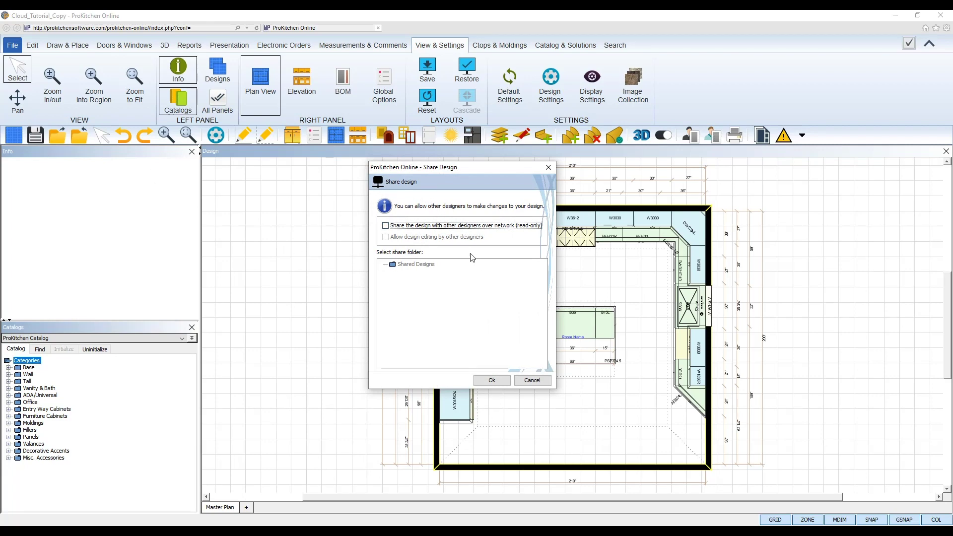
click(385, 227)
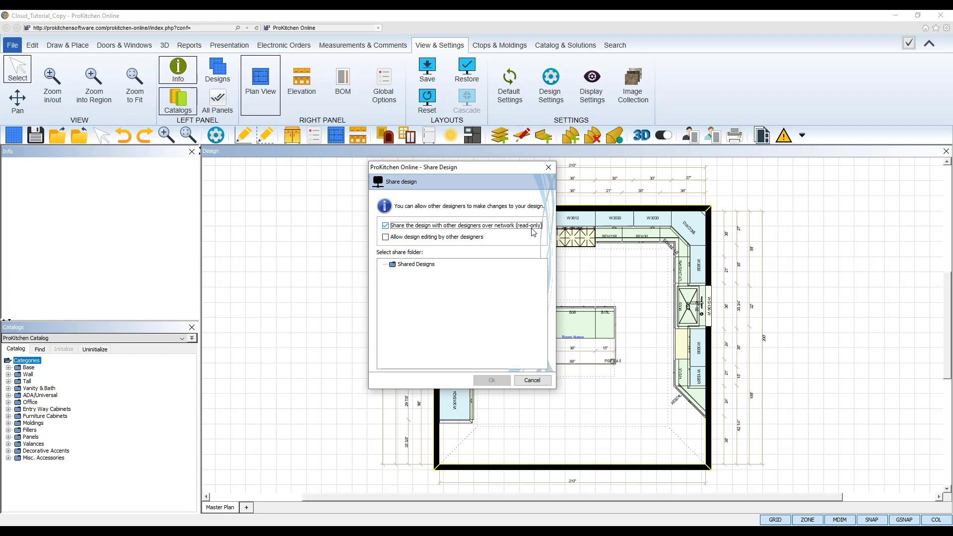
click(386, 238)
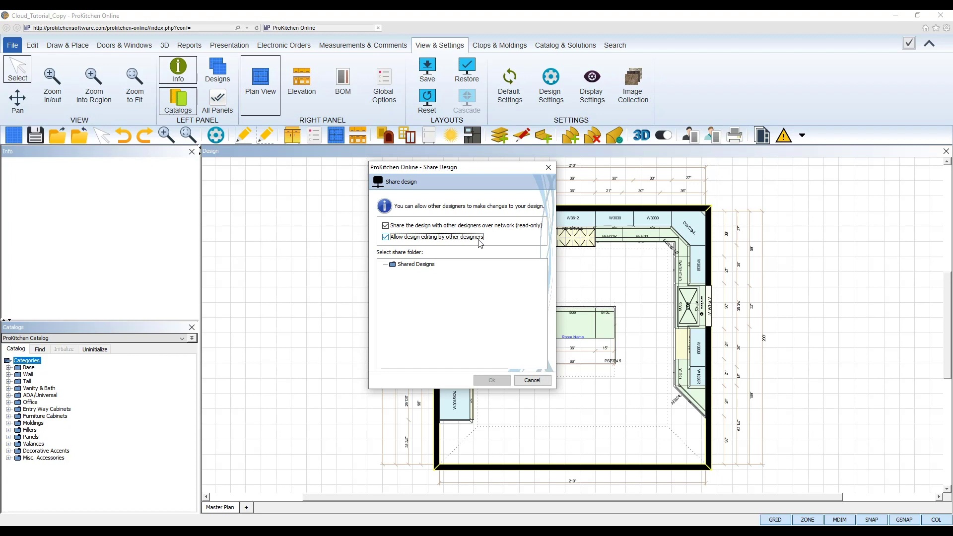
click(396, 267)
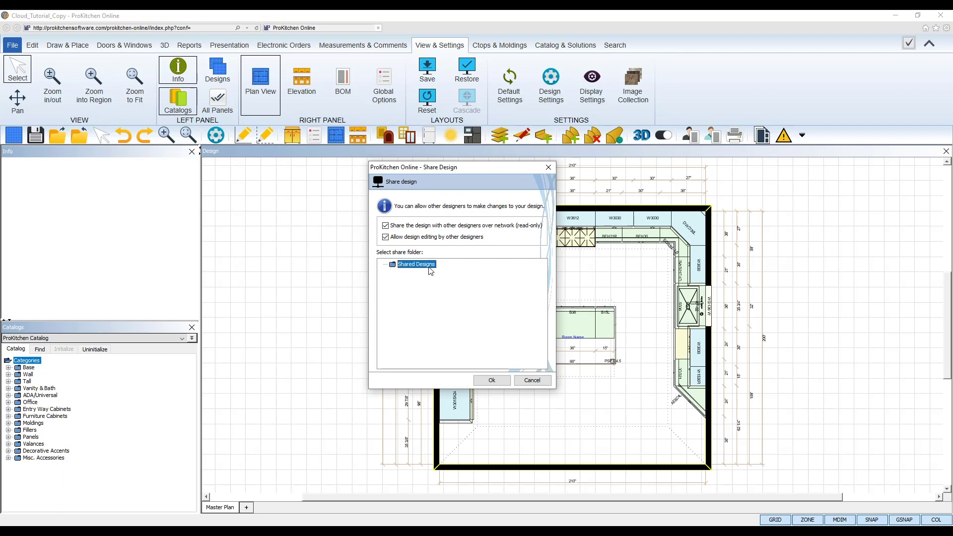
click(502, 381)
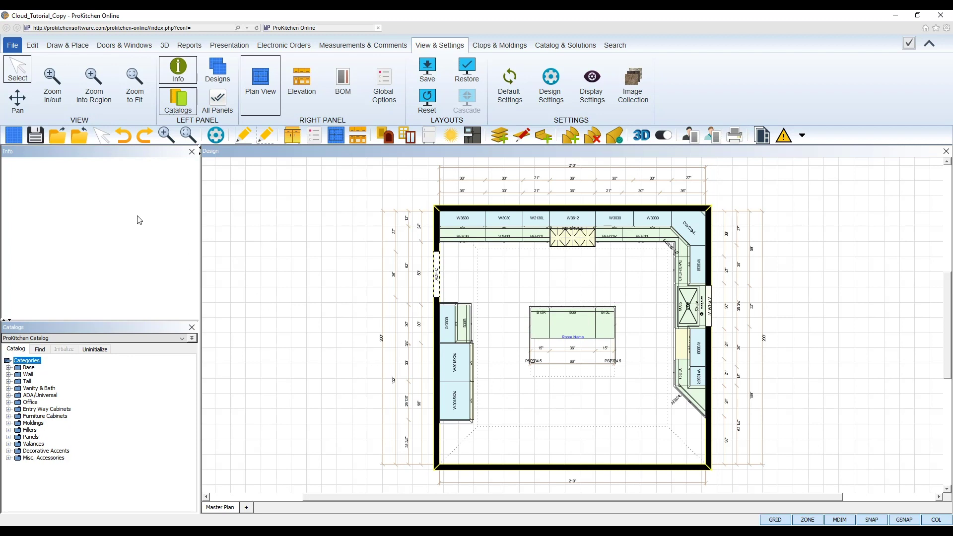
Open a design with Load from Cloud as the source to show the cloud browser
click(56, 139)
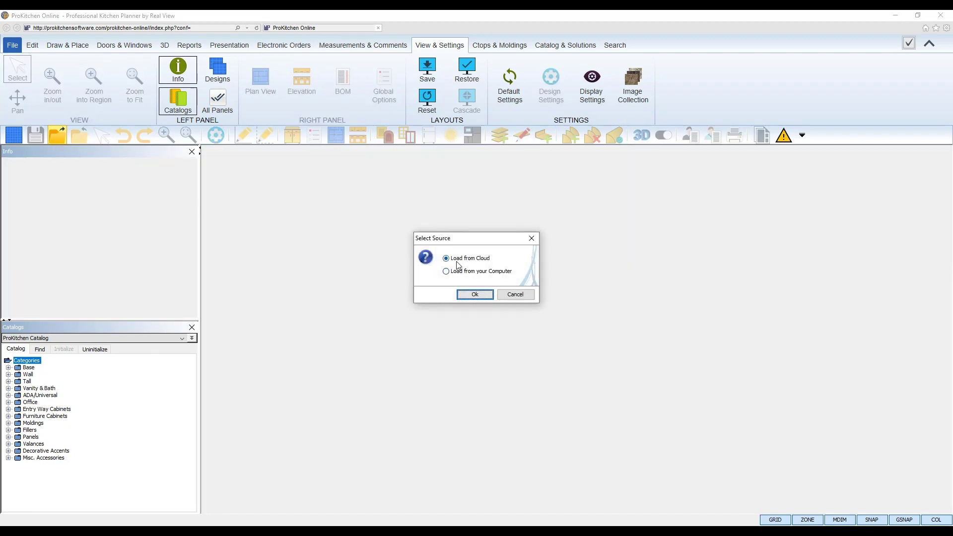
click(458, 260)
click(480, 295)
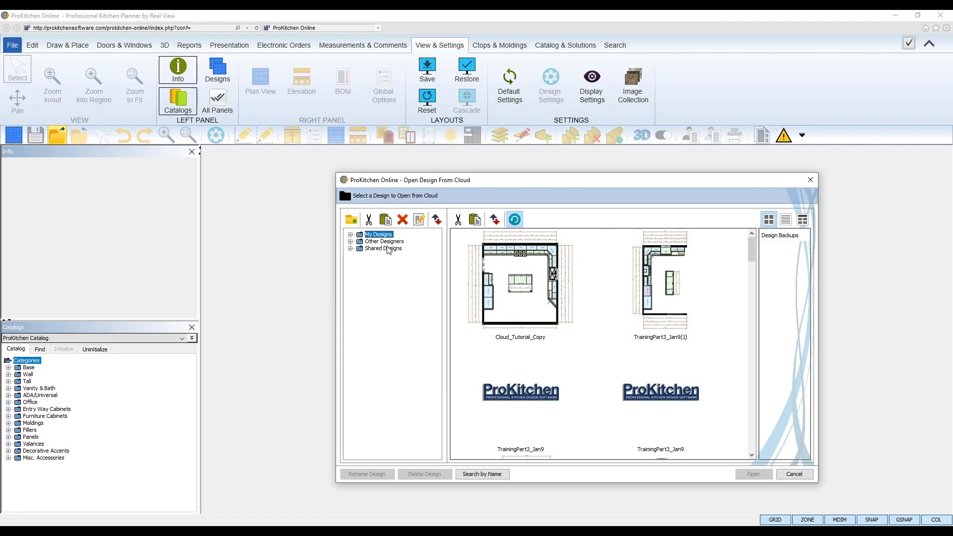
click(358, 240)
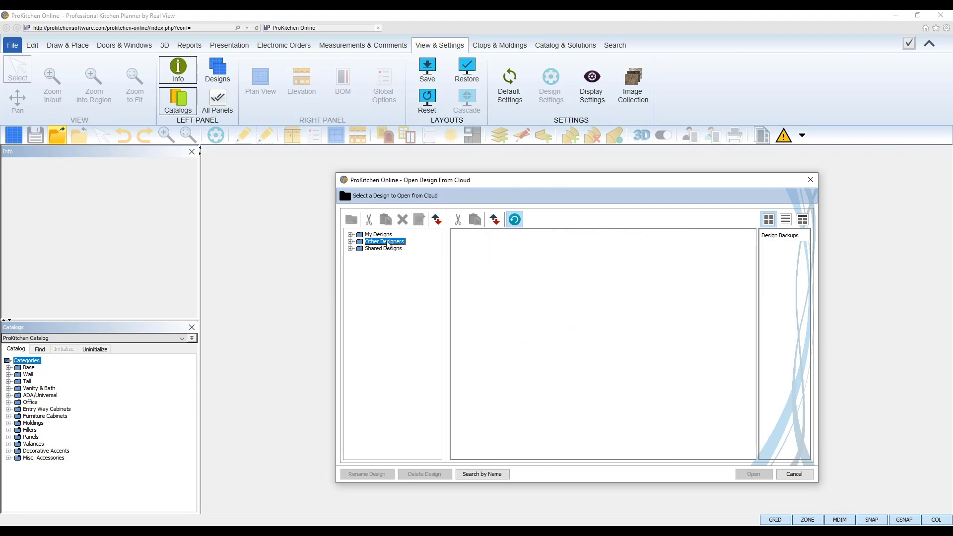
click(350, 242)
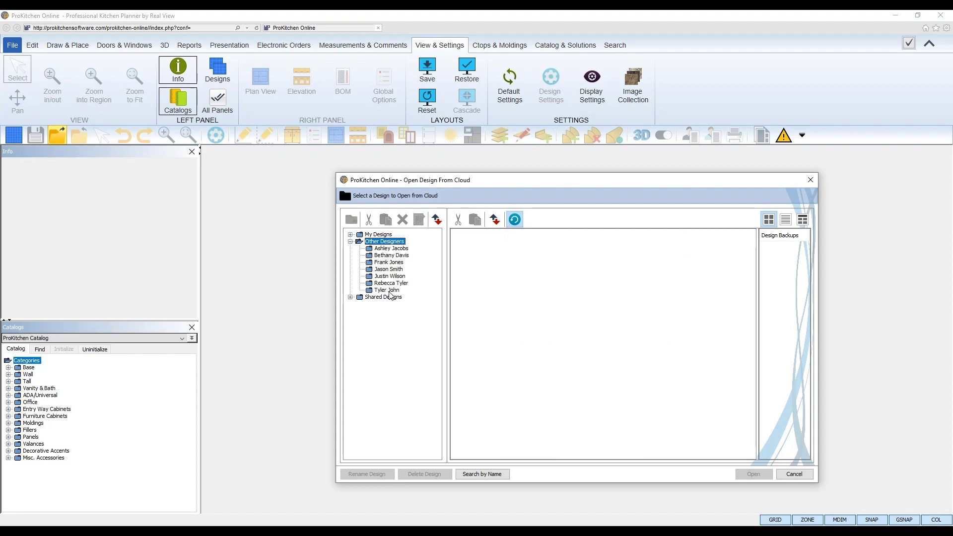
click(350, 242)
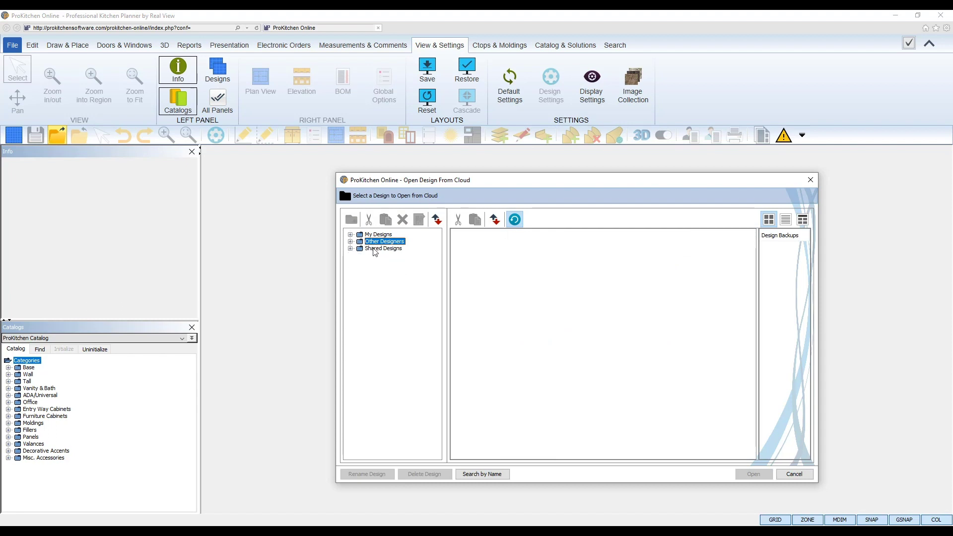
click(375, 250)
click(361, 236)
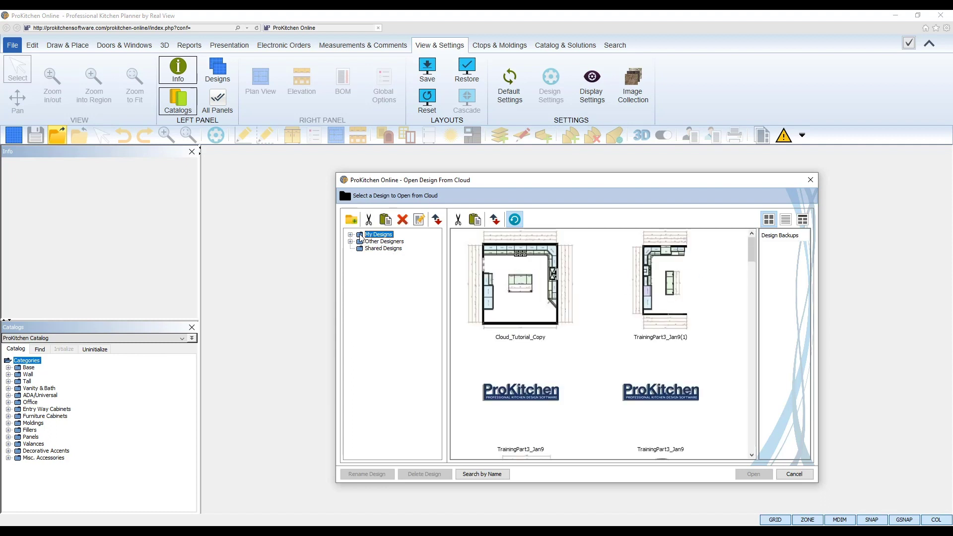
click(362, 249)
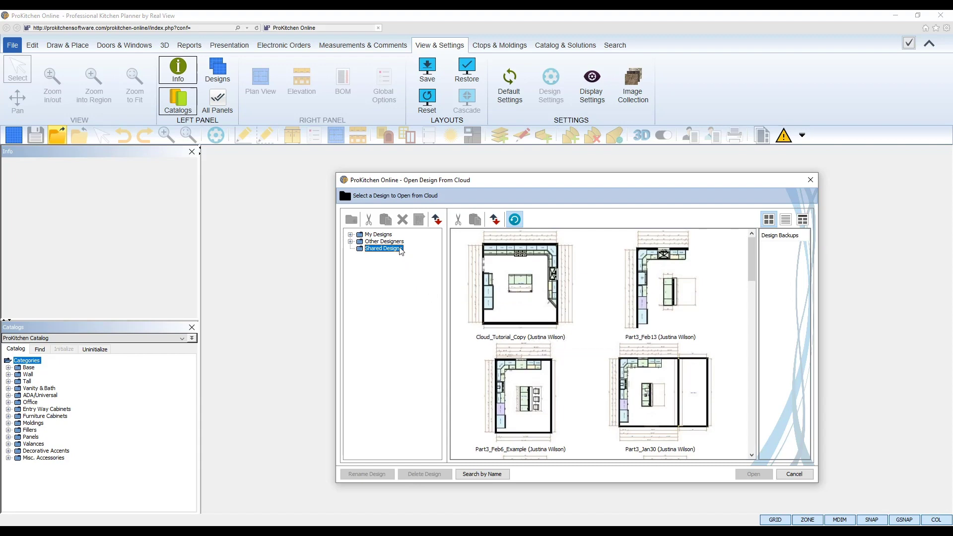
click(381, 234)
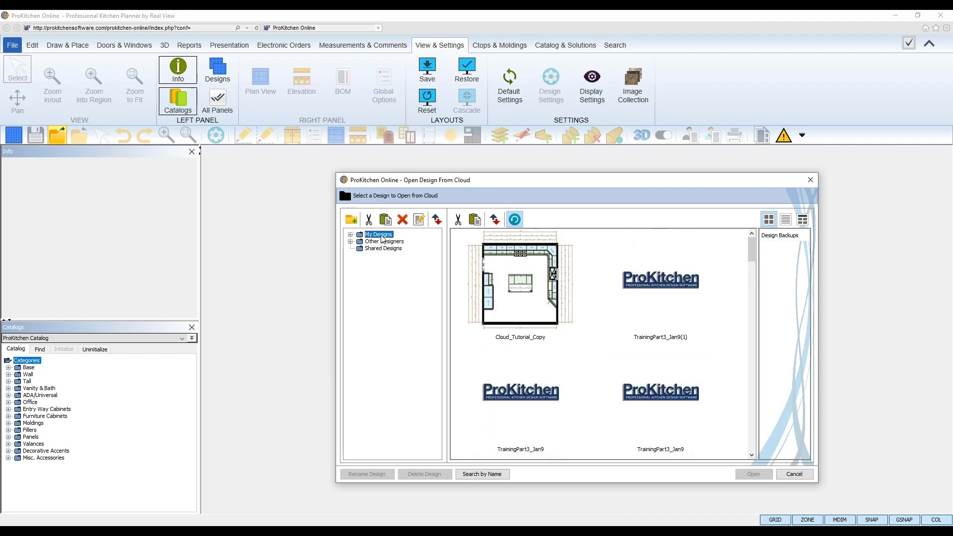
click(384, 249)
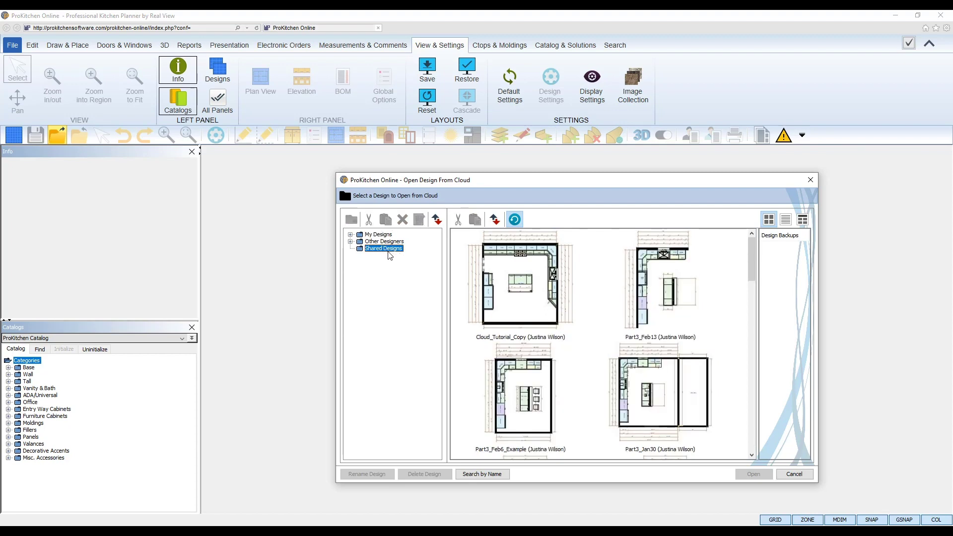
click(387, 235)
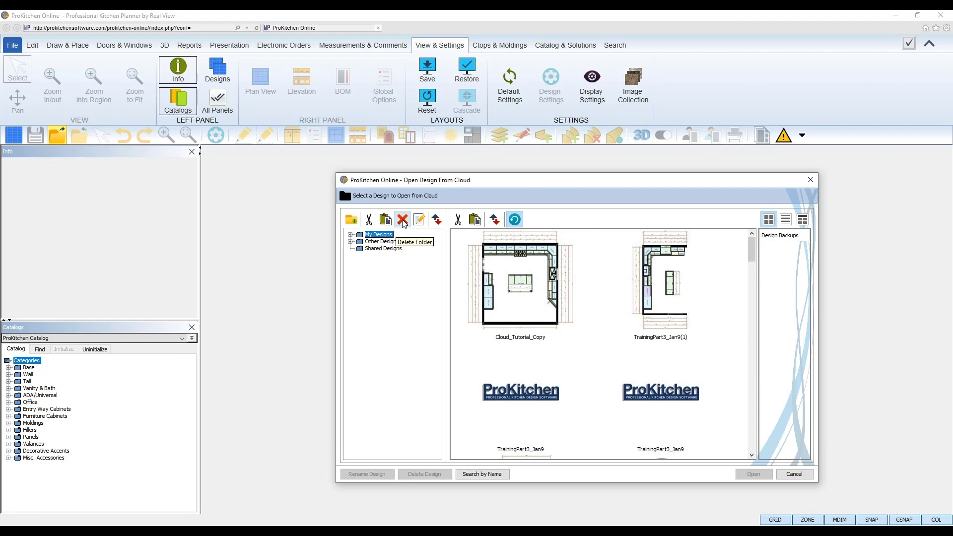
Expand My Designs to show Bathrooms, Experiments, New Folder and Webinars, then open the design sort options
click(439, 224)
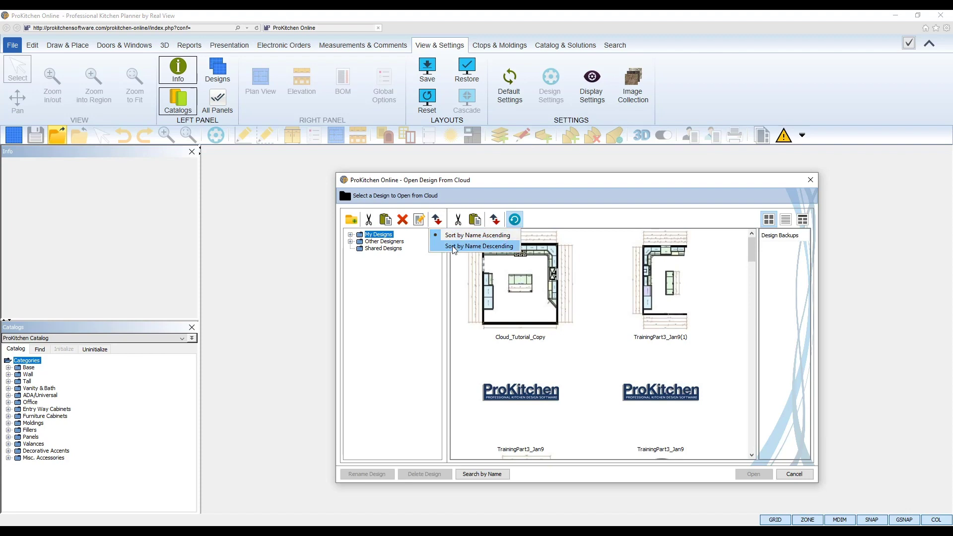
click(436, 221)
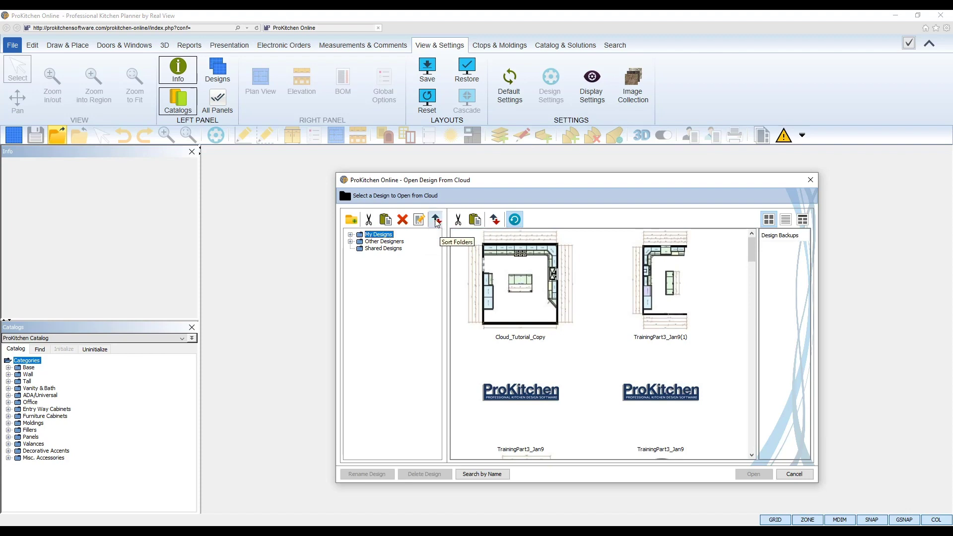
click(351, 234)
right_click(381, 244)
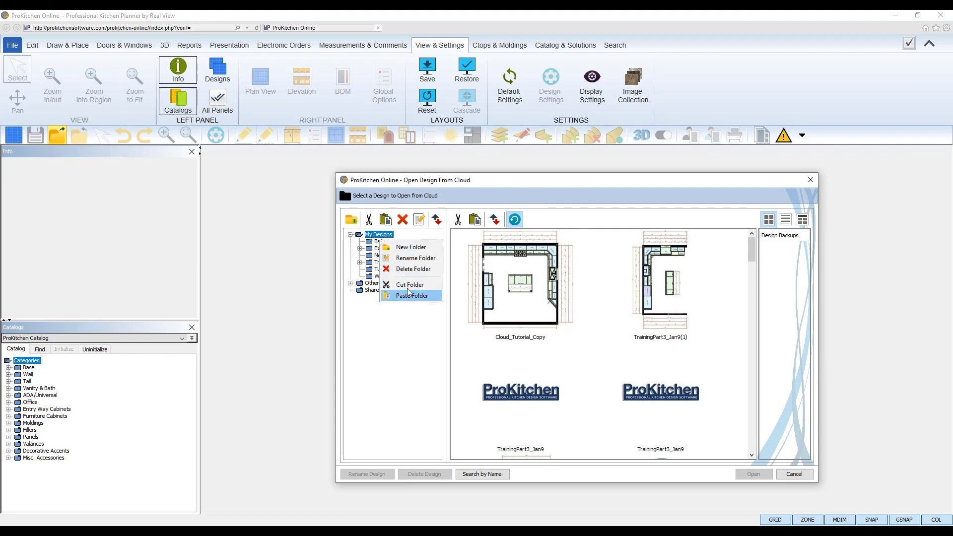
click(386, 236)
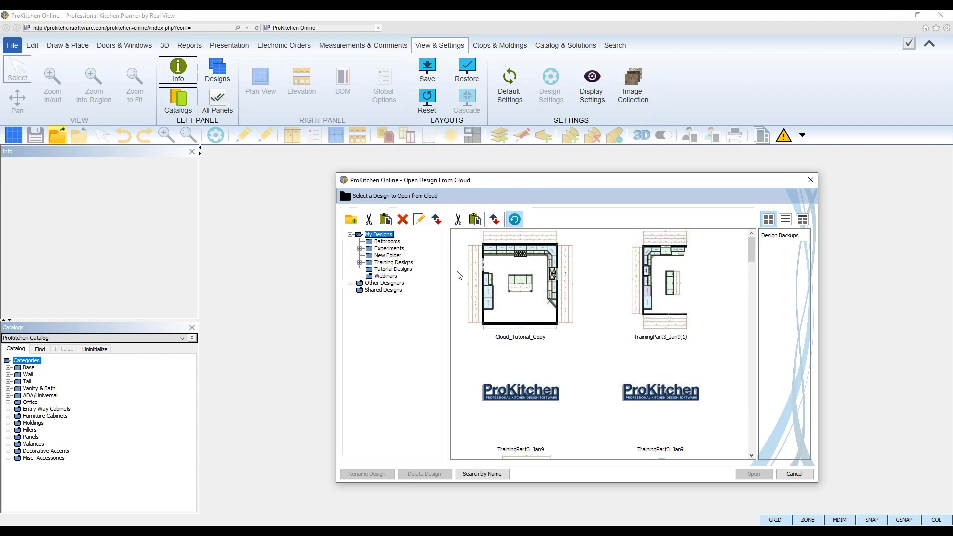
click(496, 220)
Re-enable the Design Backups panel and navigate to Training Designs > Complete Training Designs
click(516, 224)
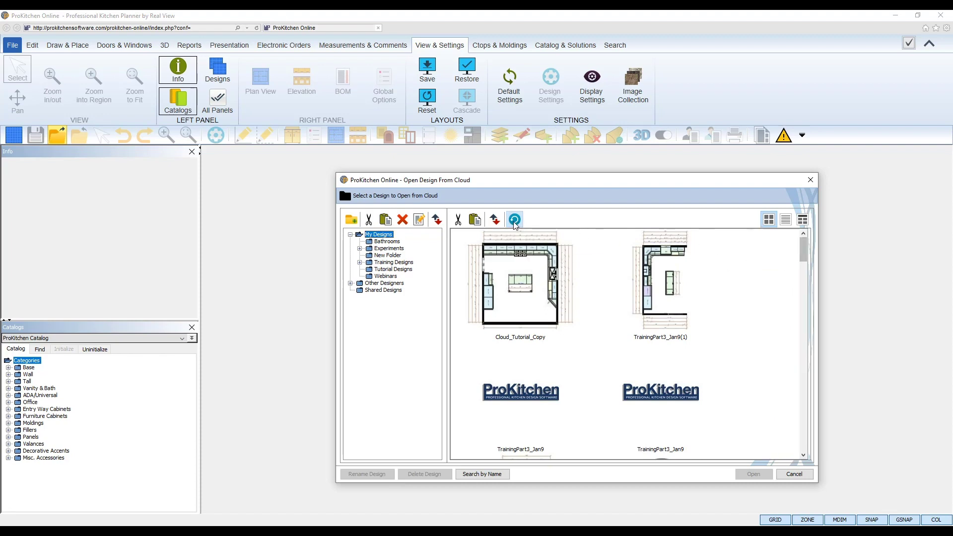
click(515, 220)
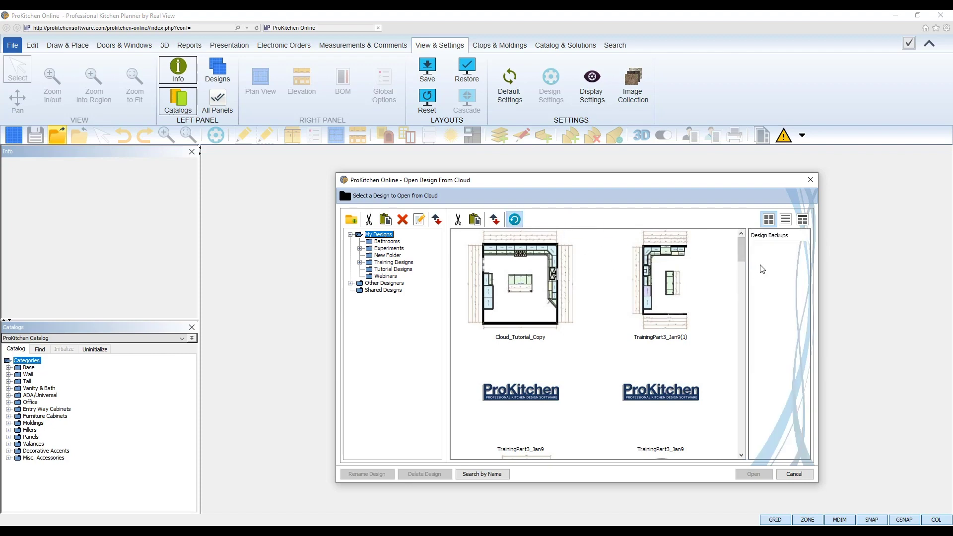
click(642, 262)
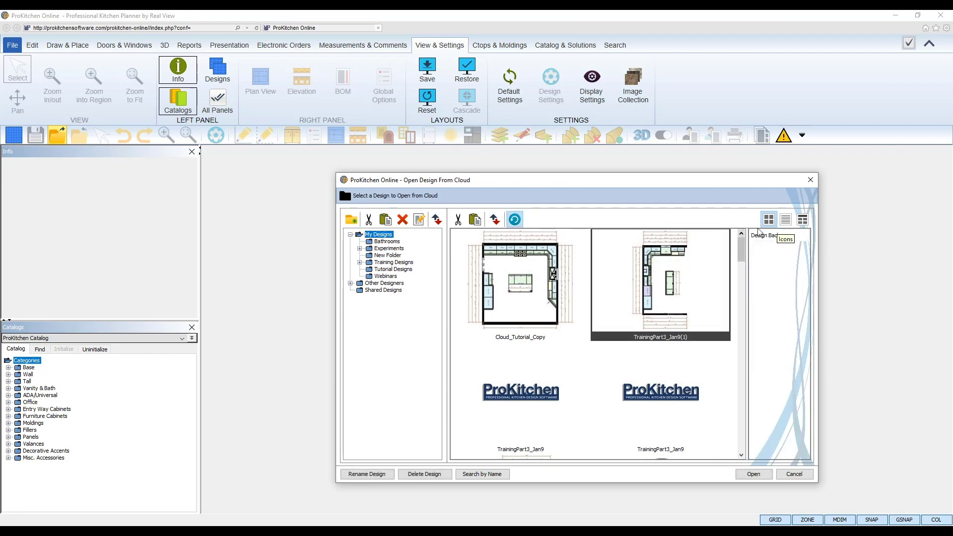
right_click(661, 258)
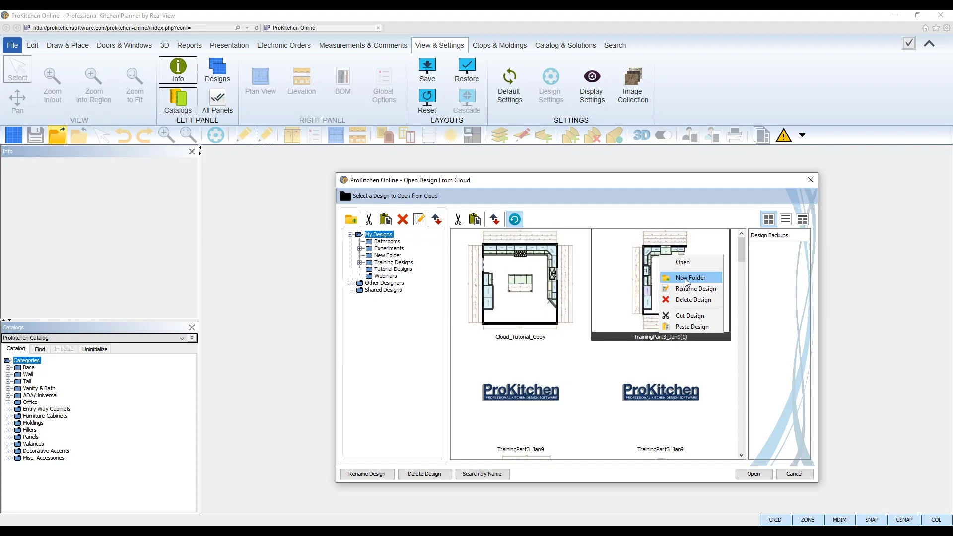
click(391, 264)
double_click(367, 264)
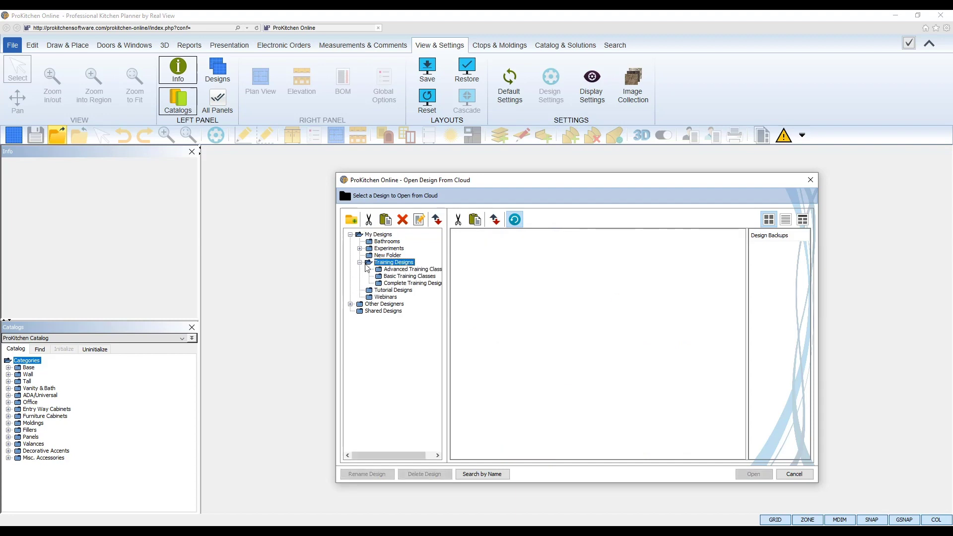
click(397, 284)
Select Part3_Feb13 and view its backups from 14:29:05, 14:24:35 and 14:19:06
click(589, 301)
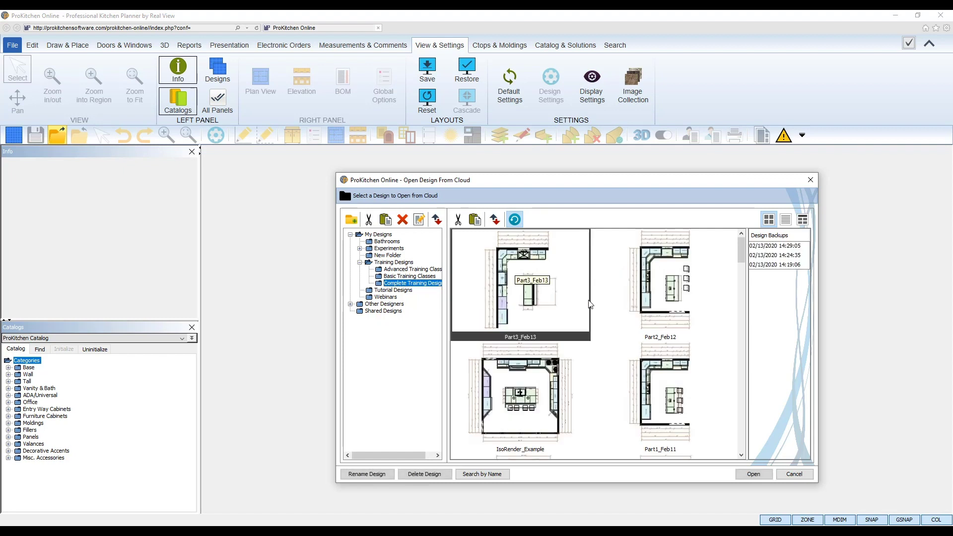
click(772, 246)
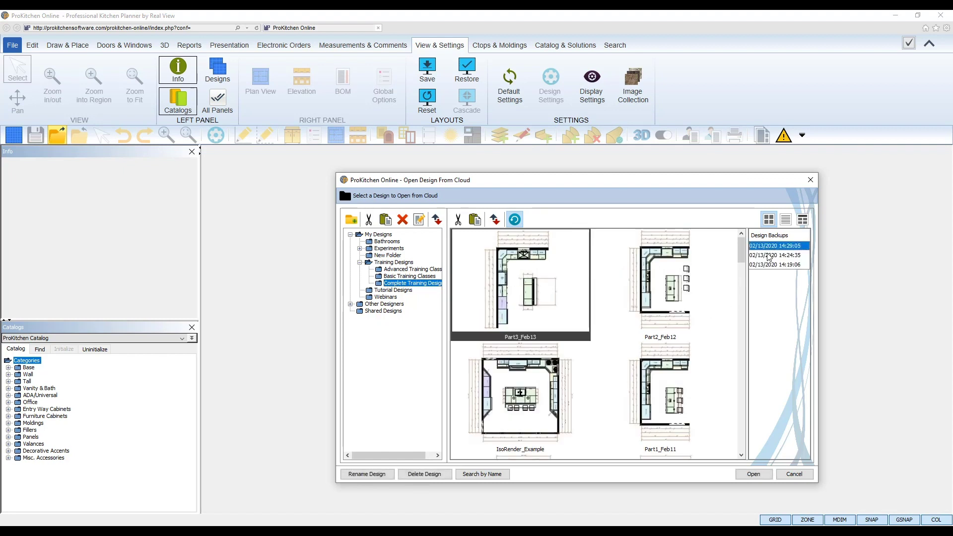
click(768, 256)
click(766, 265)
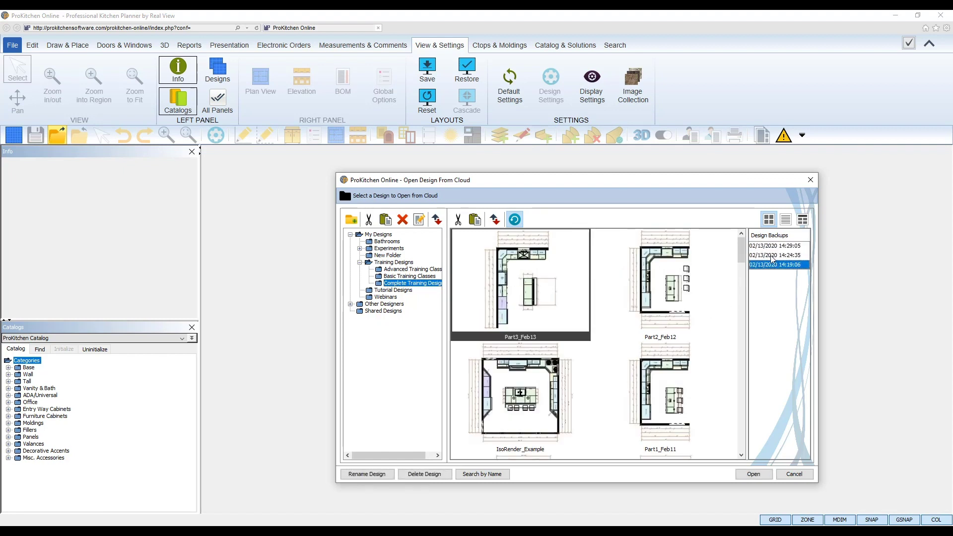
click(774, 255)
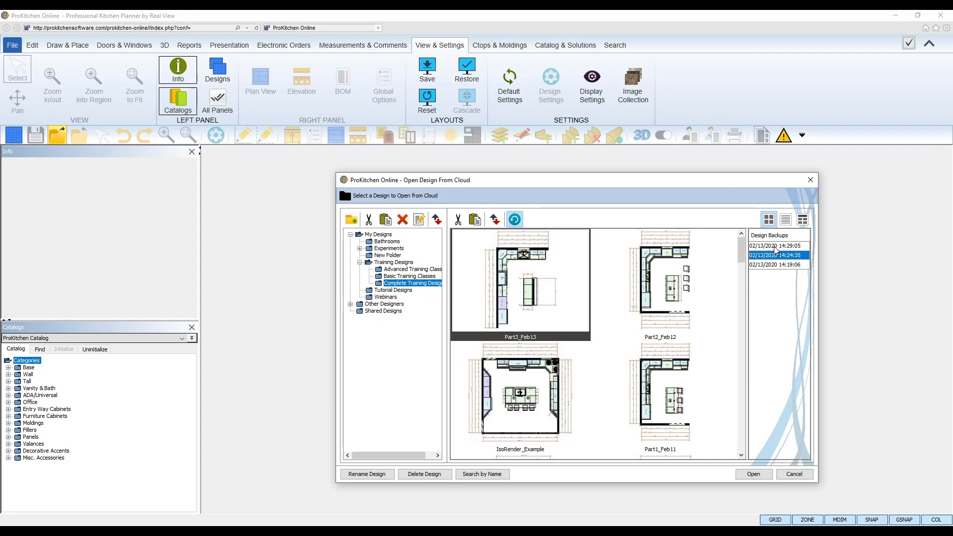
click(775, 247)
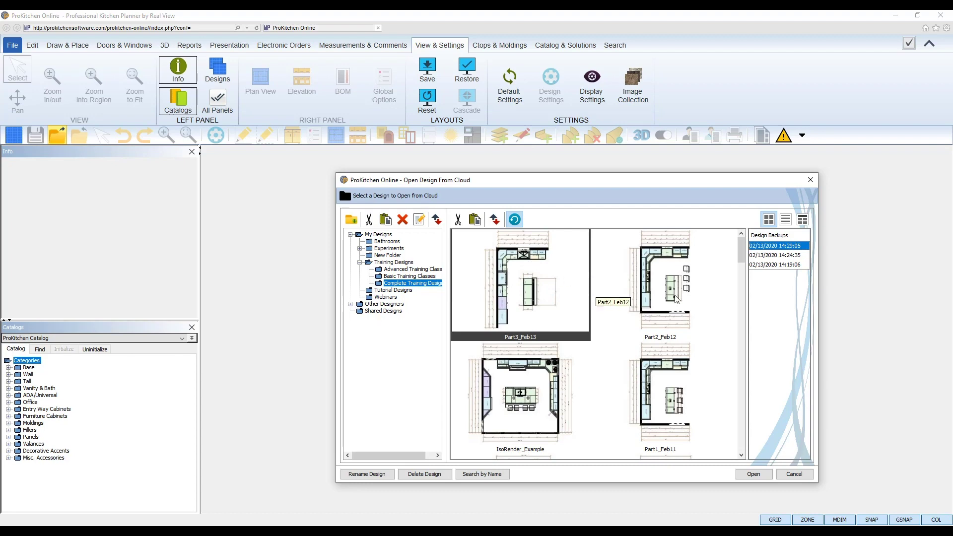
click(766, 256)
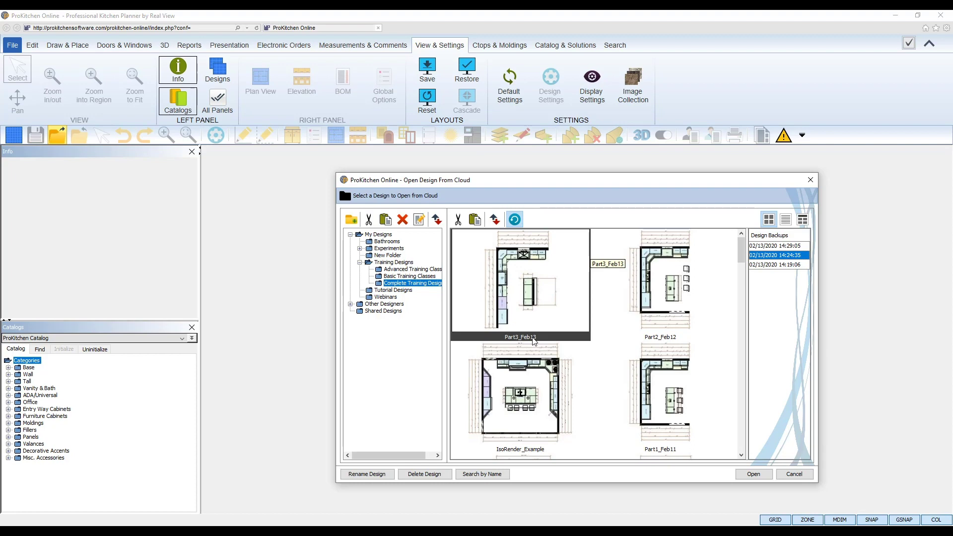
click(788, 221)
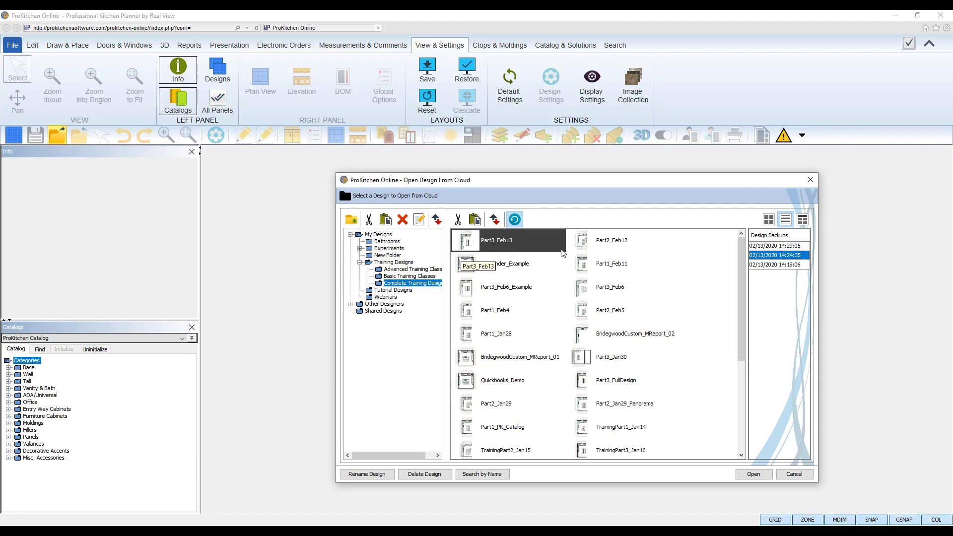
click(804, 222)
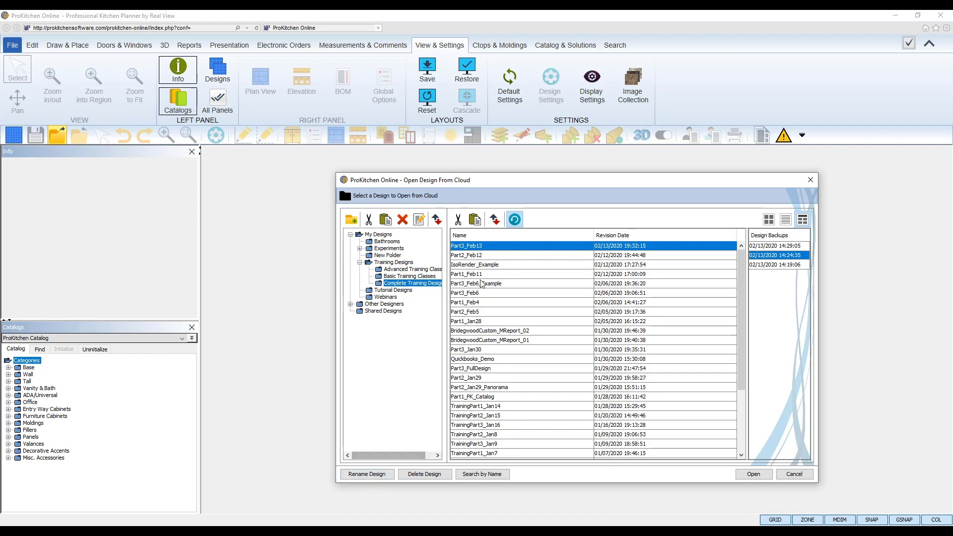
click(768, 219)
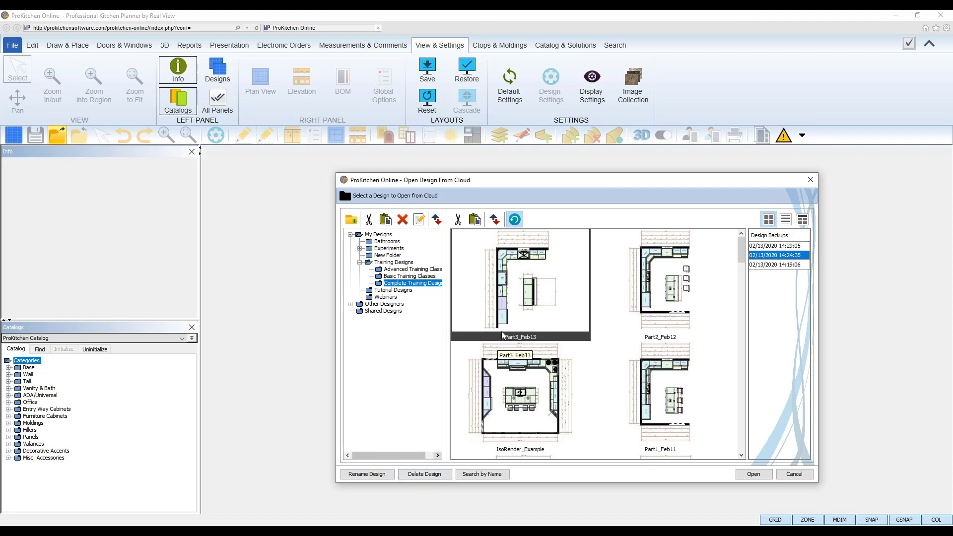
Open Cloud_Tutorial_Copy from the My Designs cloud folder into the planner
click(481, 474)
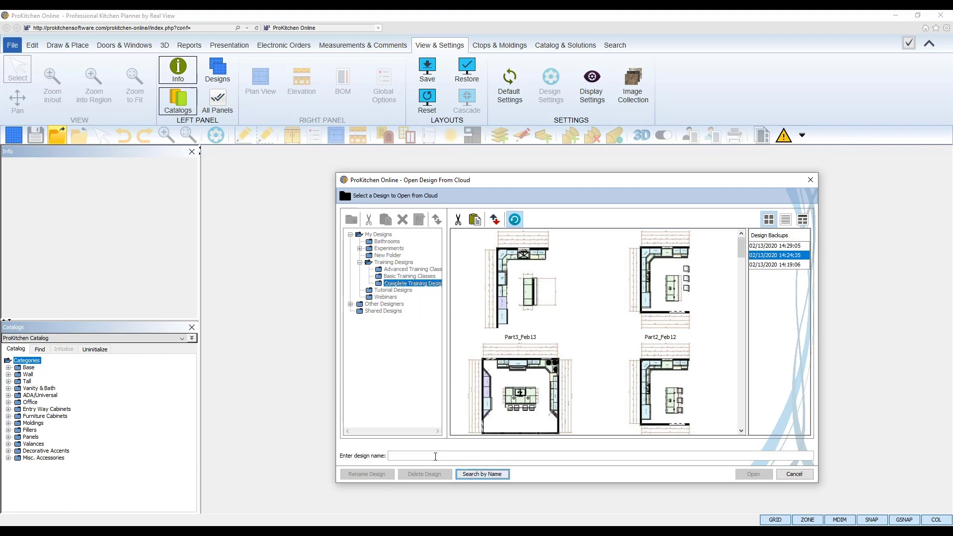
click(412, 284)
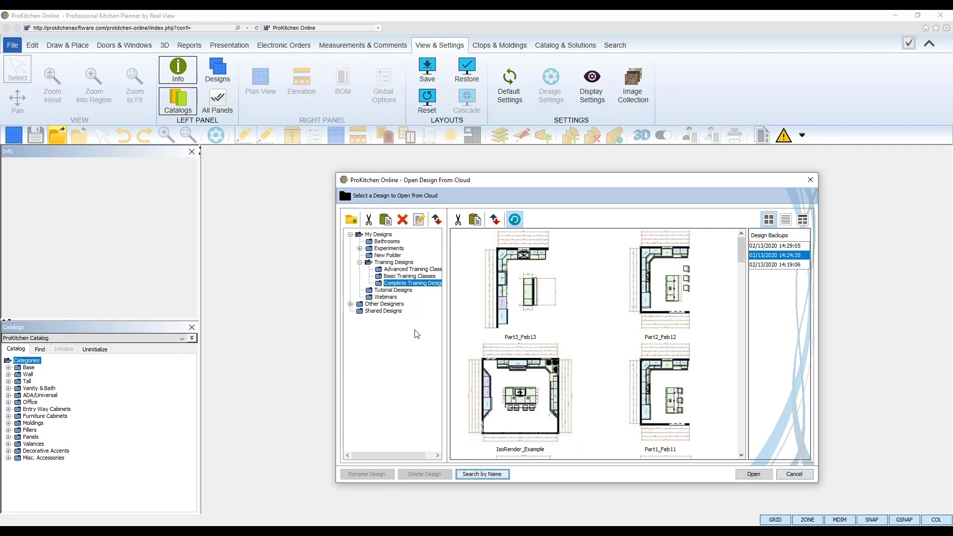
click(381, 263)
click(380, 234)
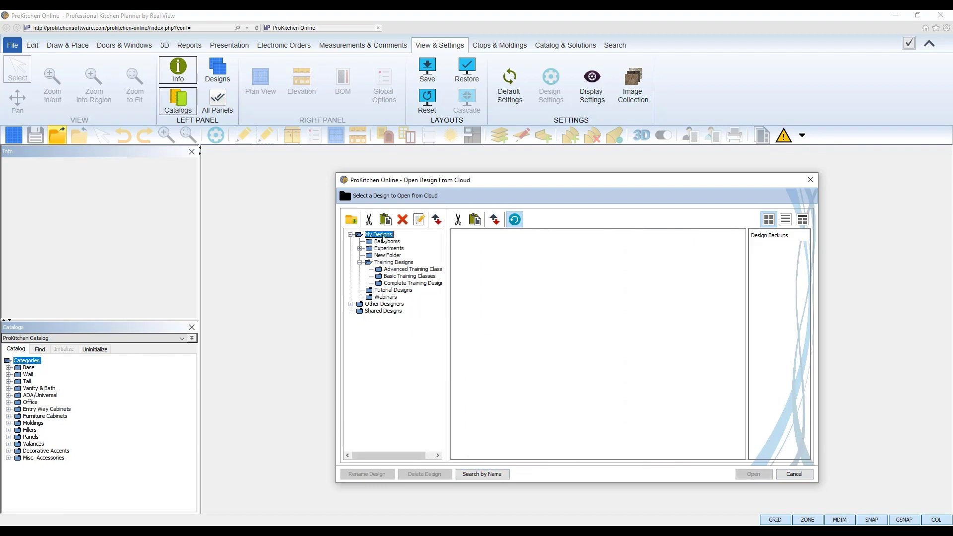
click(517, 256)
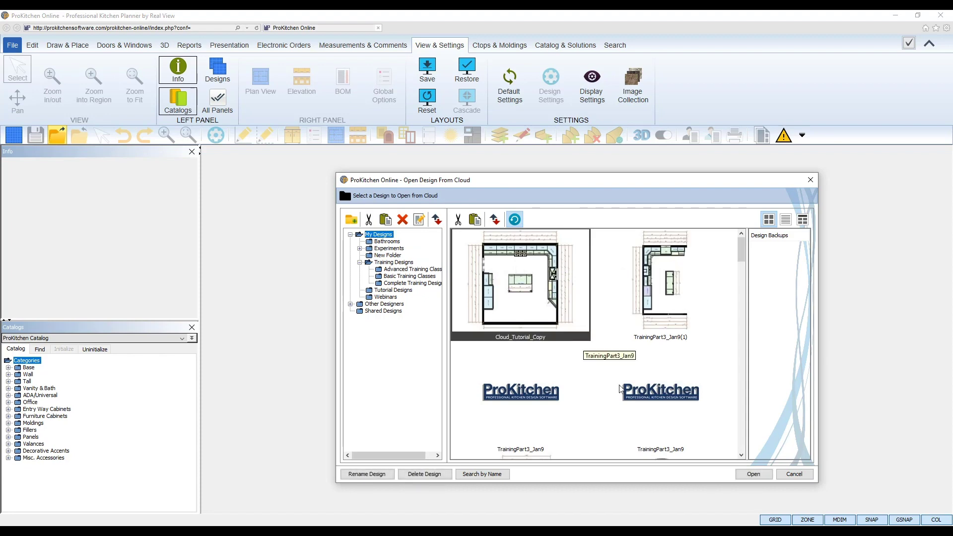
click(753, 475)
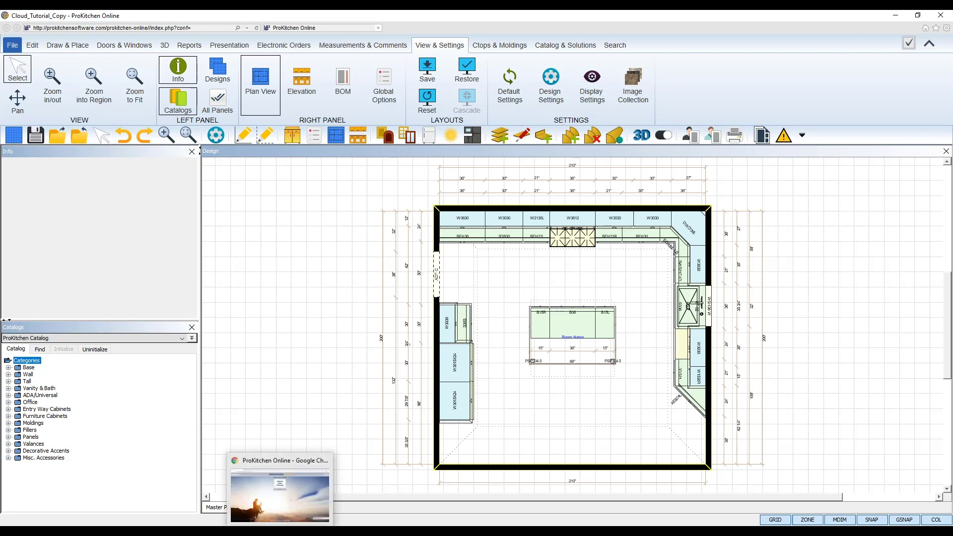
In Chrome's admin portal tab, sign in with the saved account e-mail and the account password
click(280, 487)
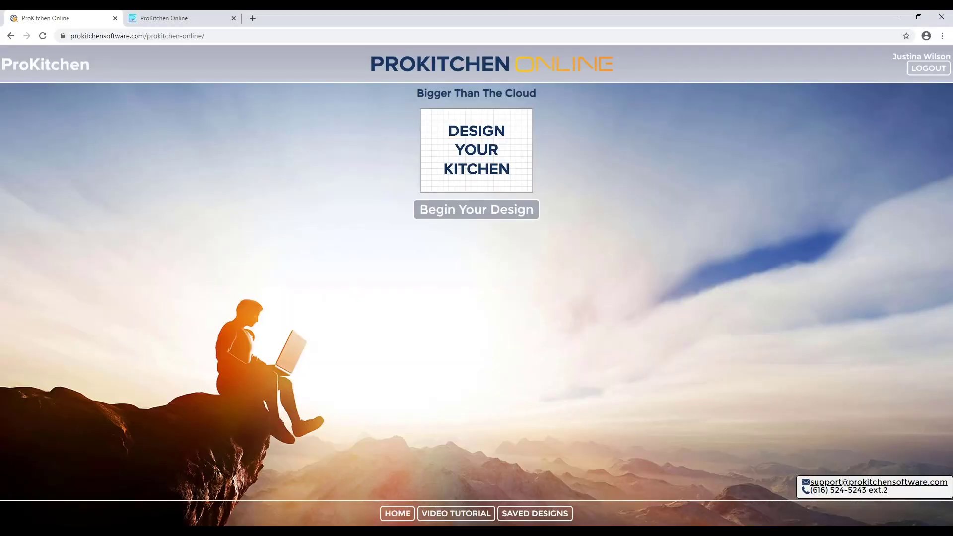
click(193, 21)
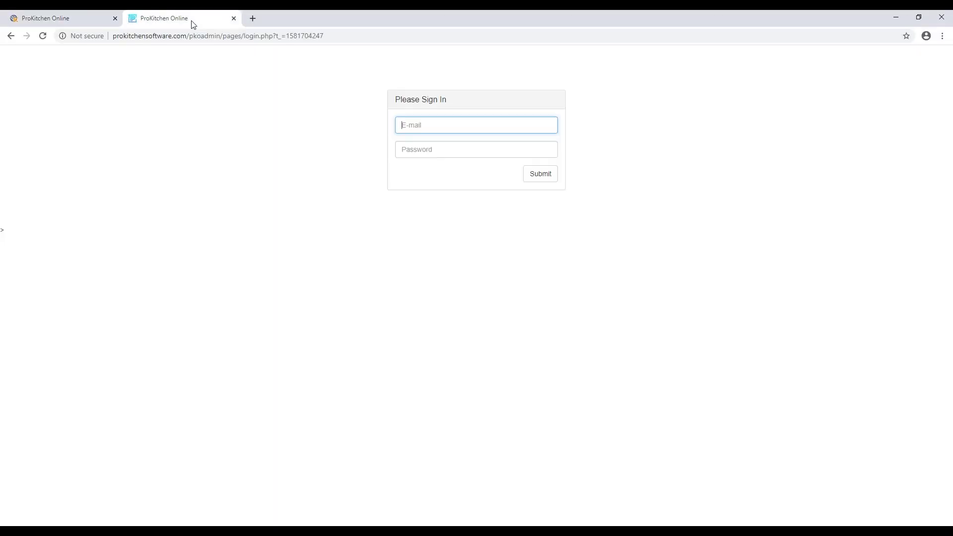
click(423, 126)
click(437, 145)
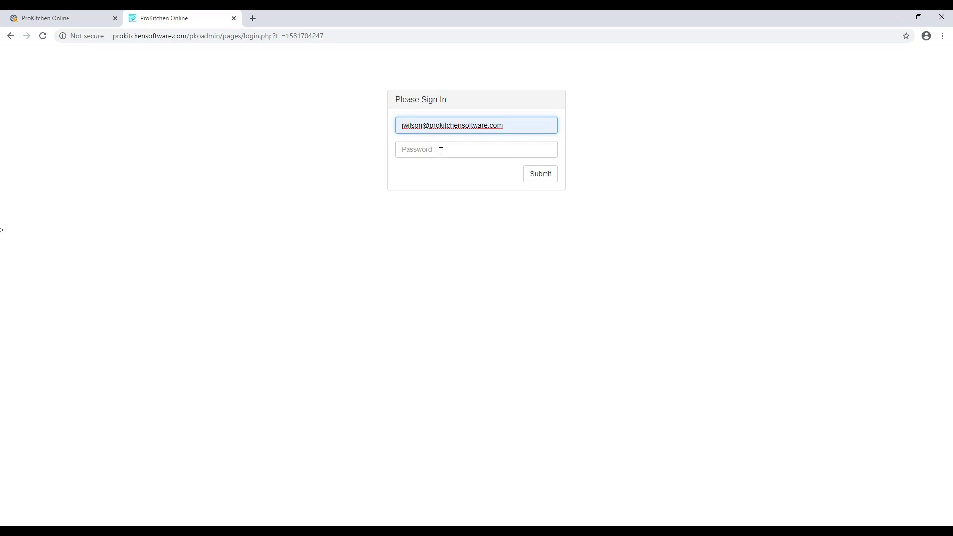
click(441, 152)
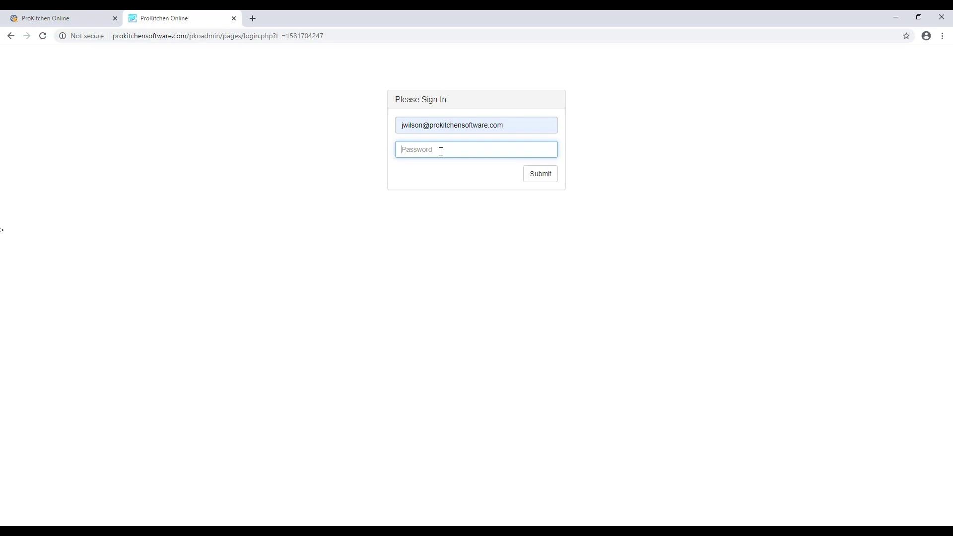
text(••••)
click(541, 174)
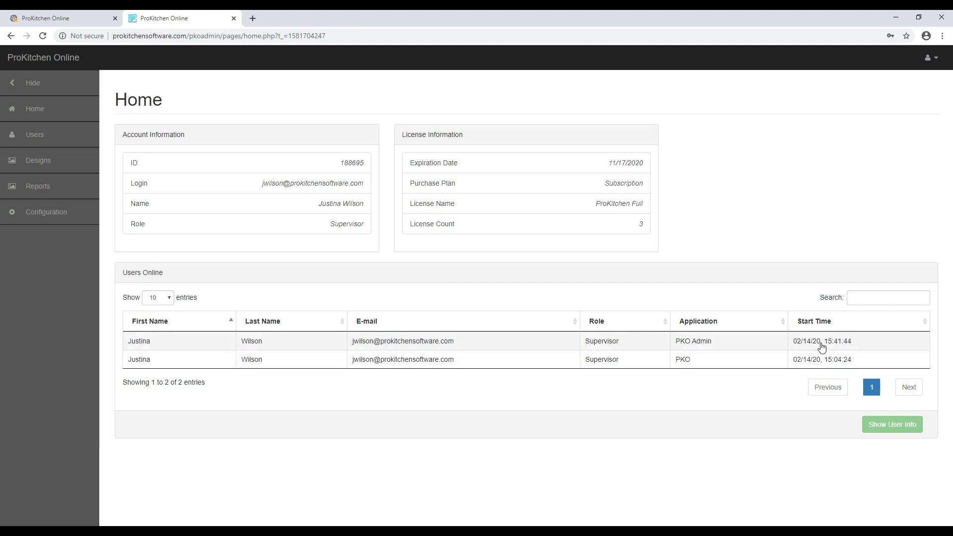
Open the Users list and select each of the first six user rows in turn
click(53, 141)
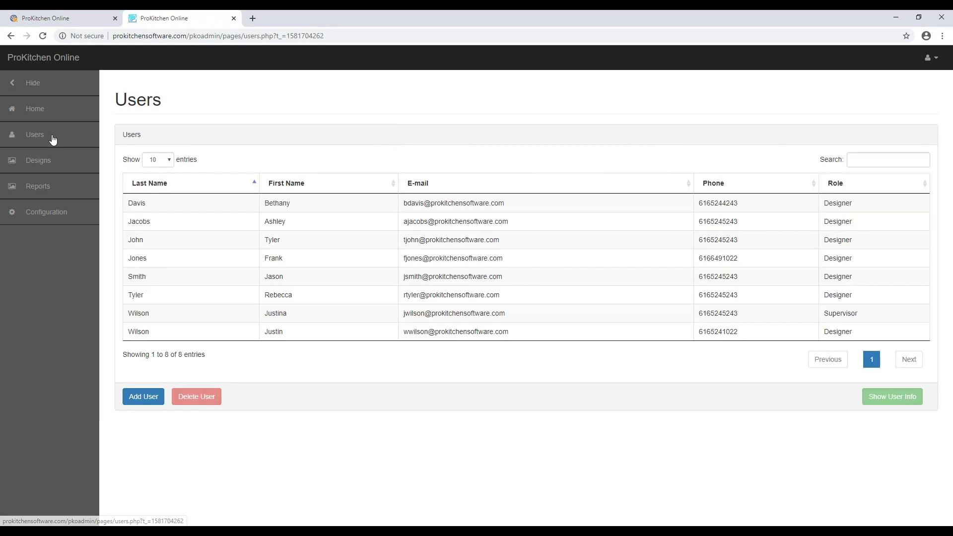
click(160, 206)
click(162, 222)
click(164, 241)
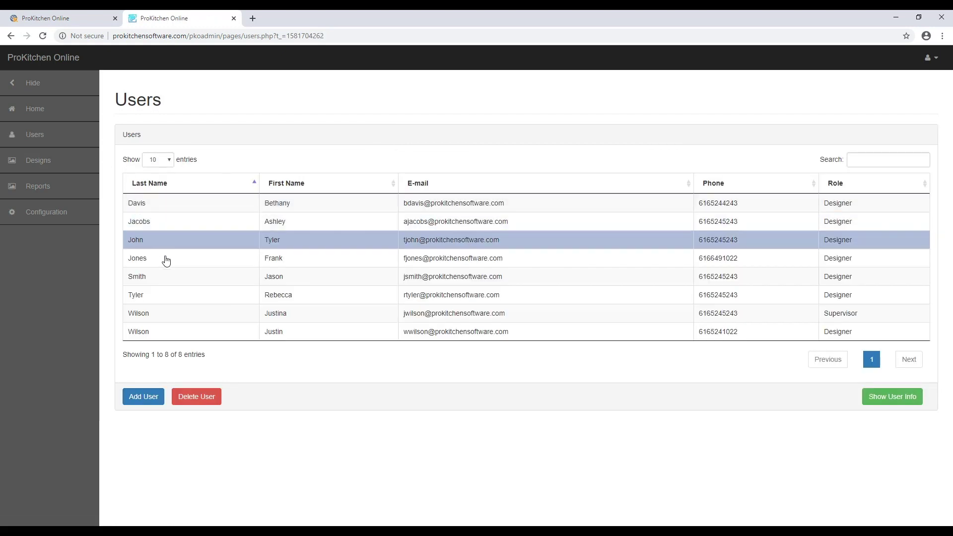
click(165, 259)
click(167, 276)
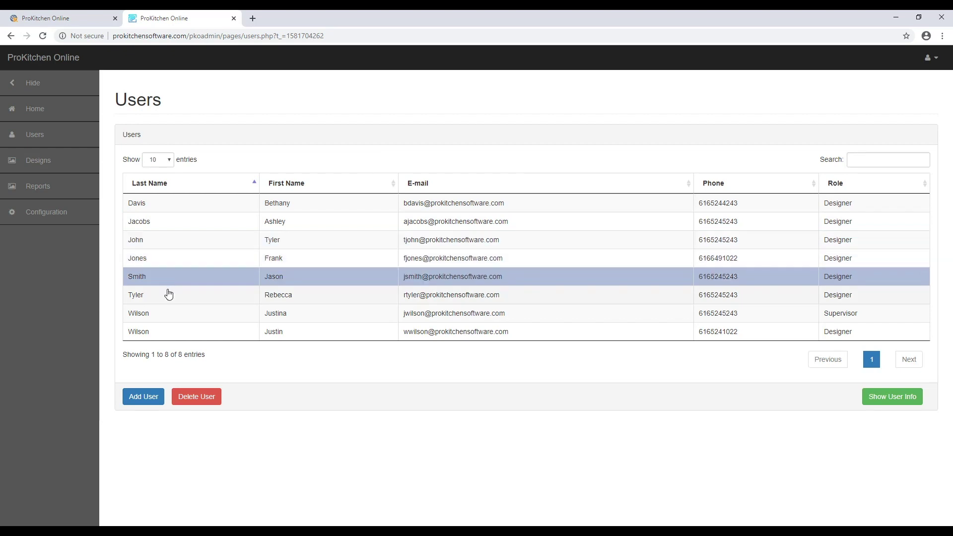
click(167, 298)
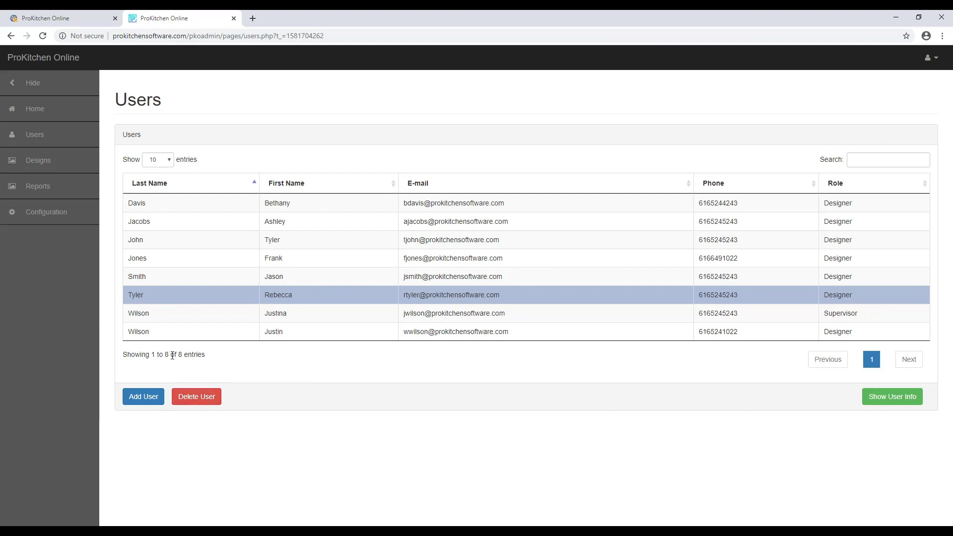
Open the Add User form, close it without adding anyone, and select the Supervisor row
click(156, 406)
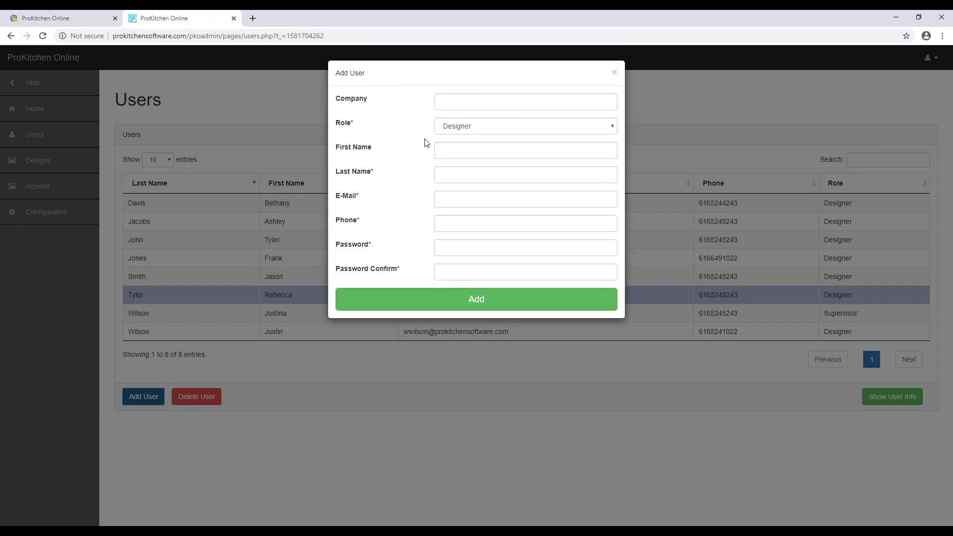
click(464, 128)
click(463, 129)
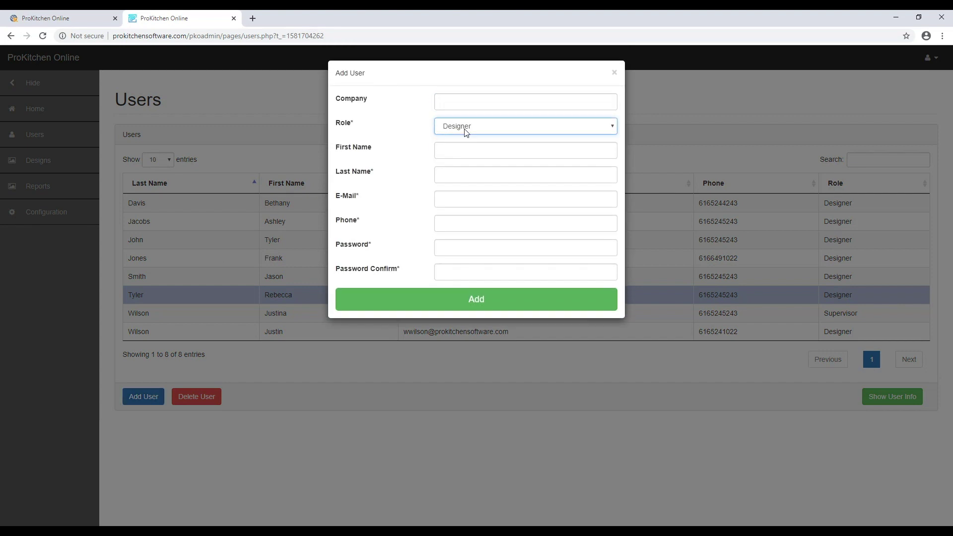
click(463, 150)
click(457, 173)
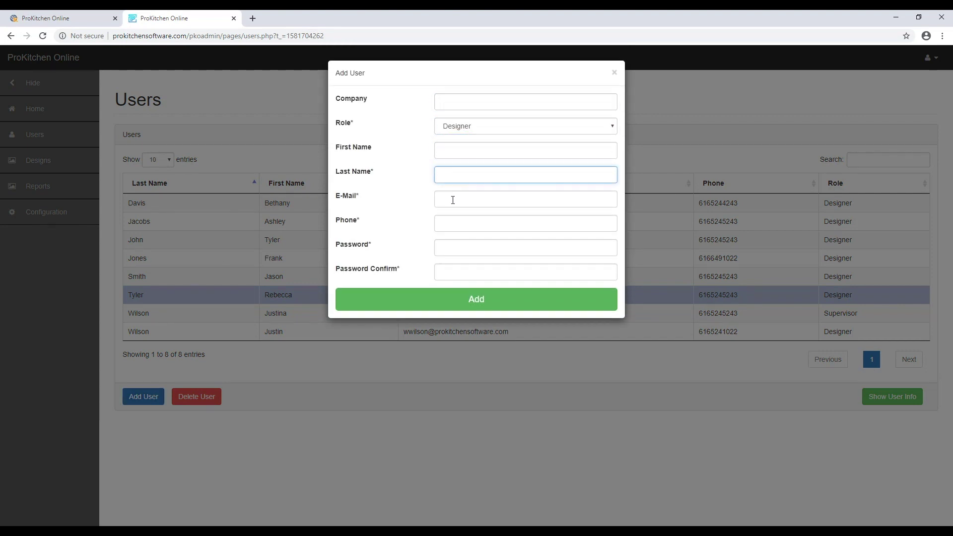
click(453, 200)
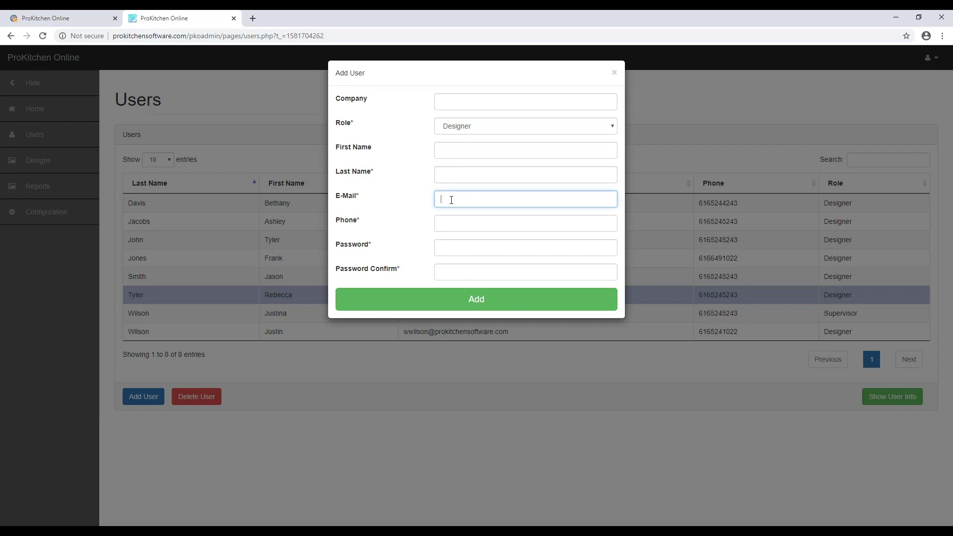
click(448, 247)
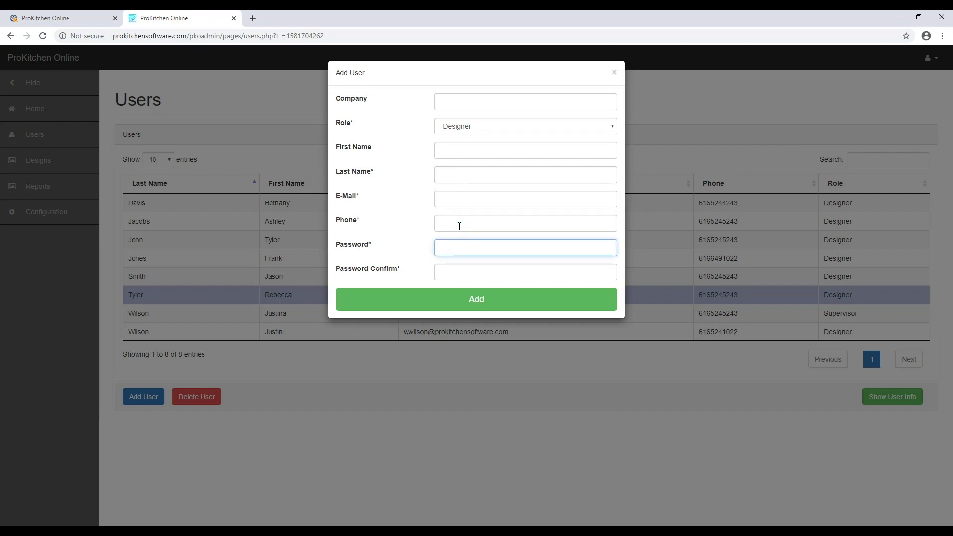
click(457, 201)
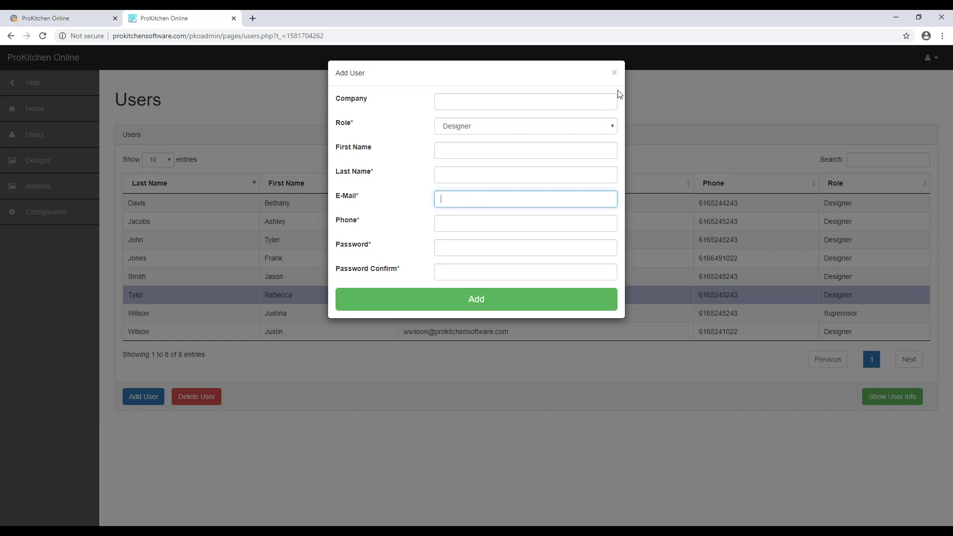
click(615, 74)
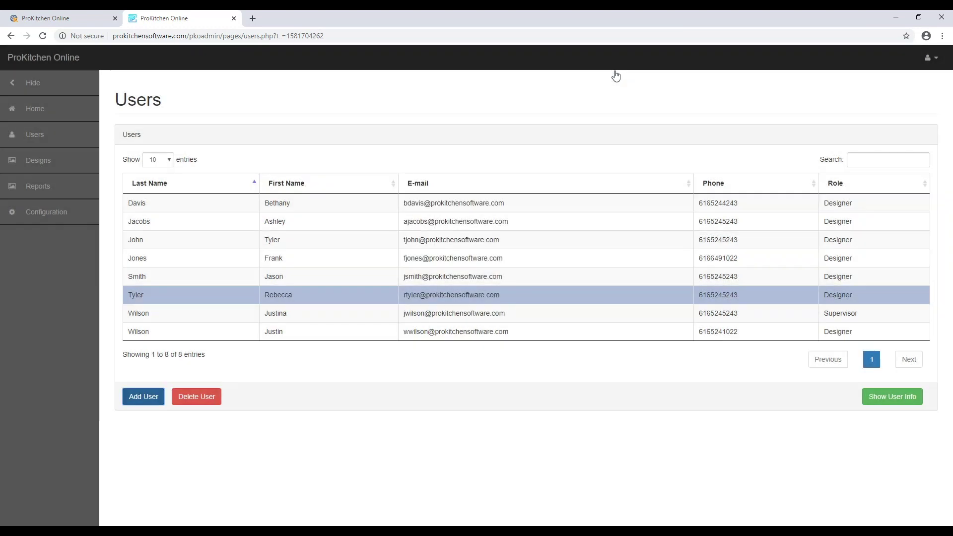
click(297, 318)
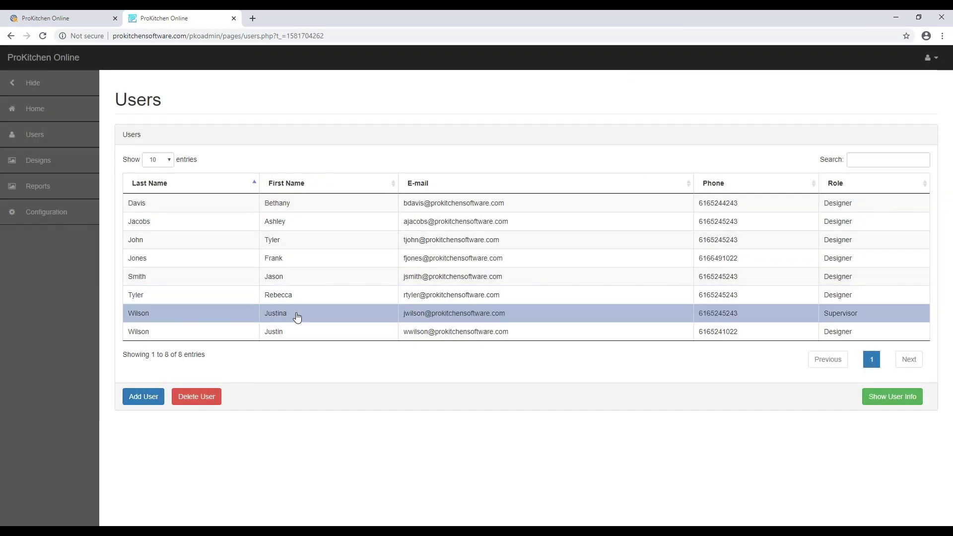
Open the supervisor's user info and refresh their login report for 02/13/2020 to 02/13/2020
click(894, 403)
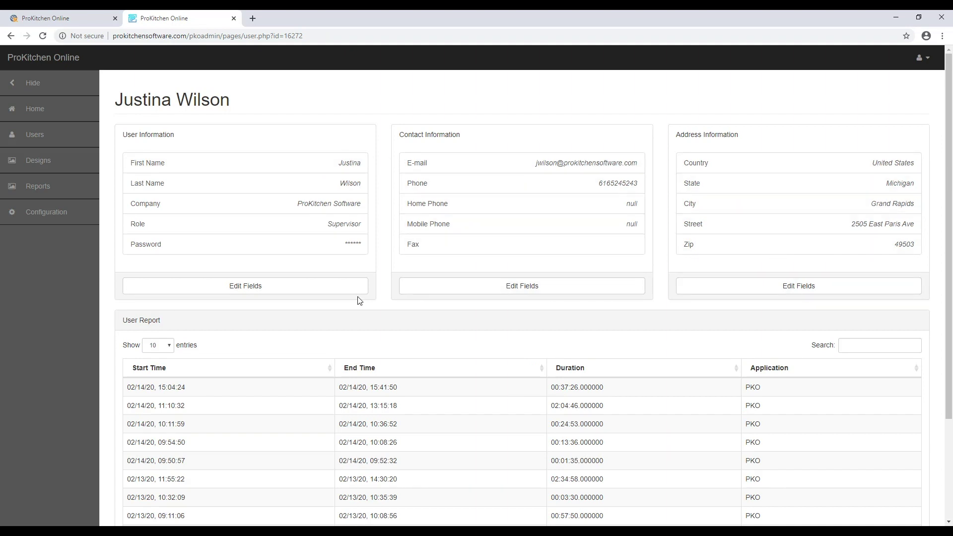
scroll(381, 318, down, 3)
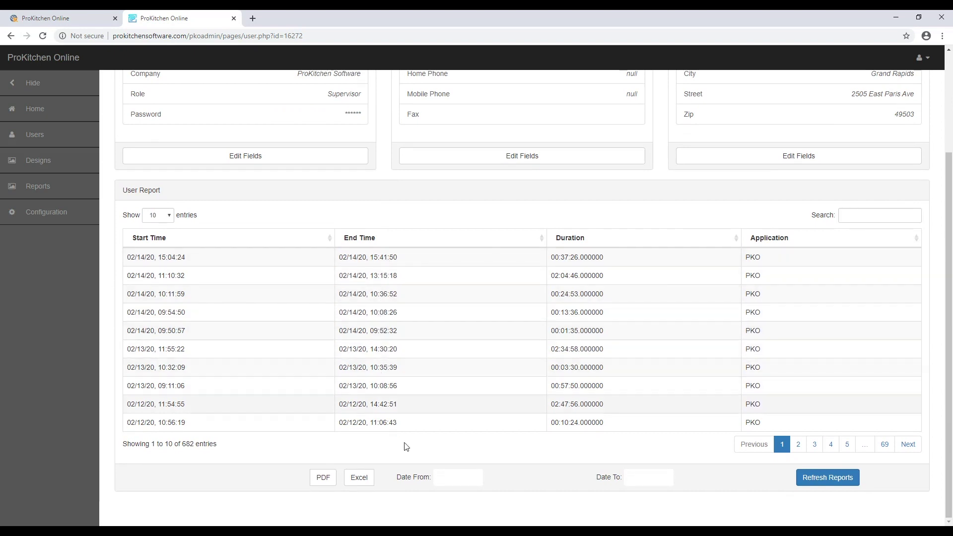
click(460, 482)
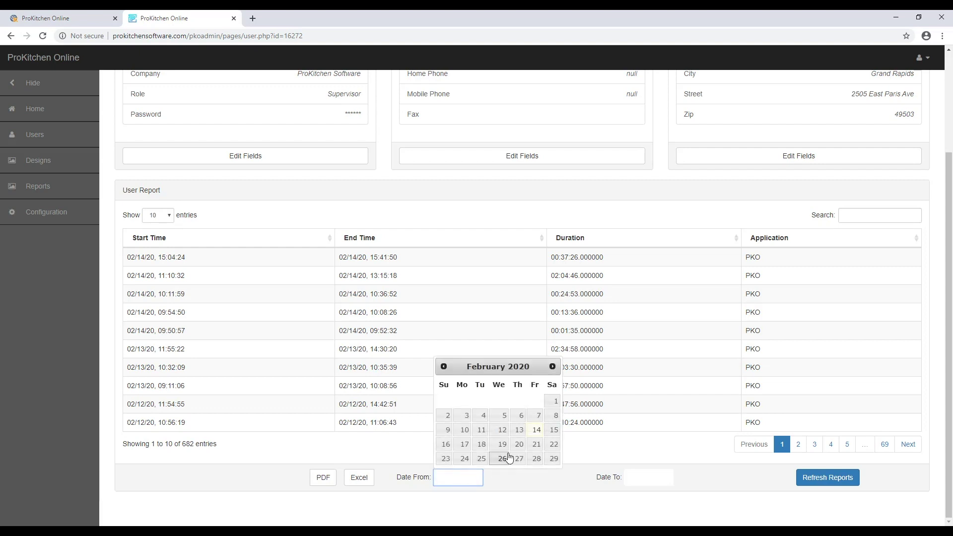
click(519, 430)
click(632, 483)
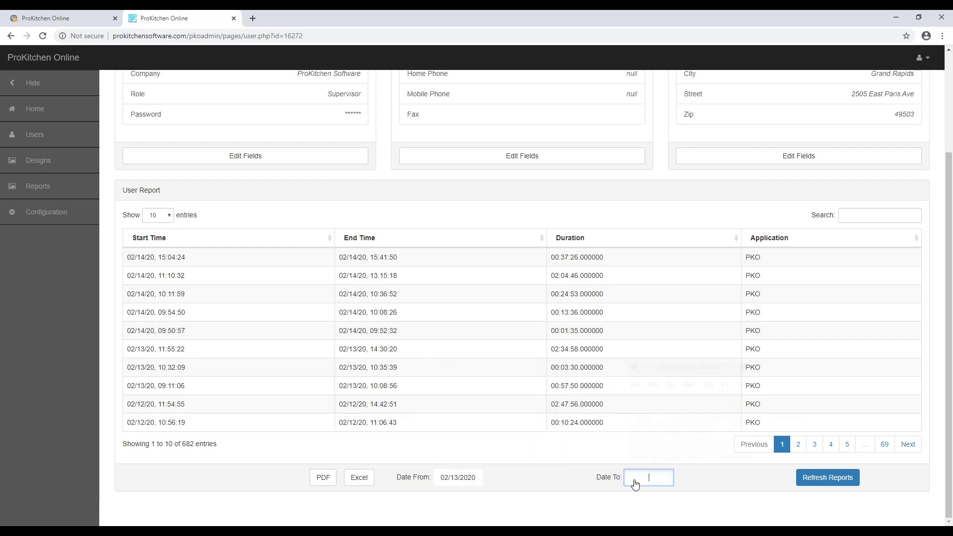
click(710, 431)
click(821, 486)
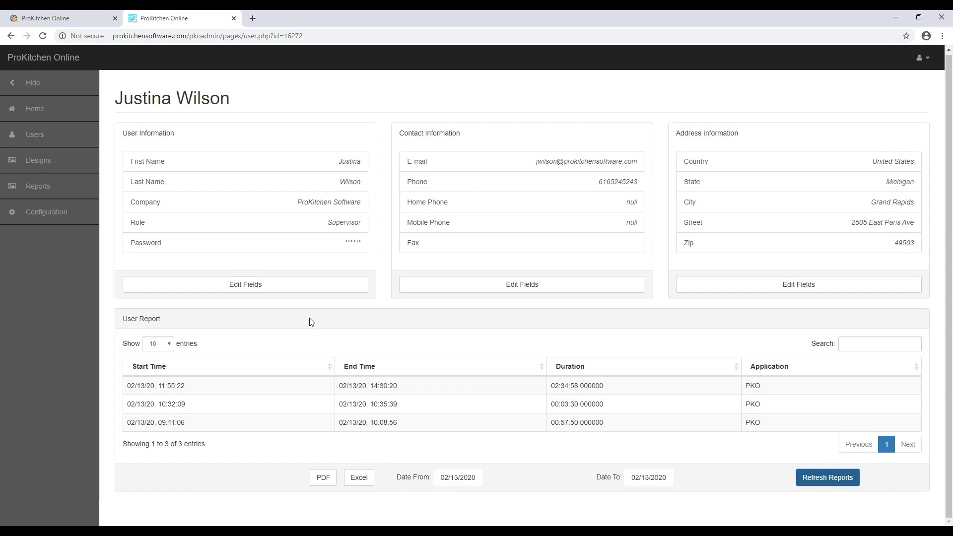
Generate a Reports-page login report for three users from 02/04/2020 to 02/07/2020
click(51, 190)
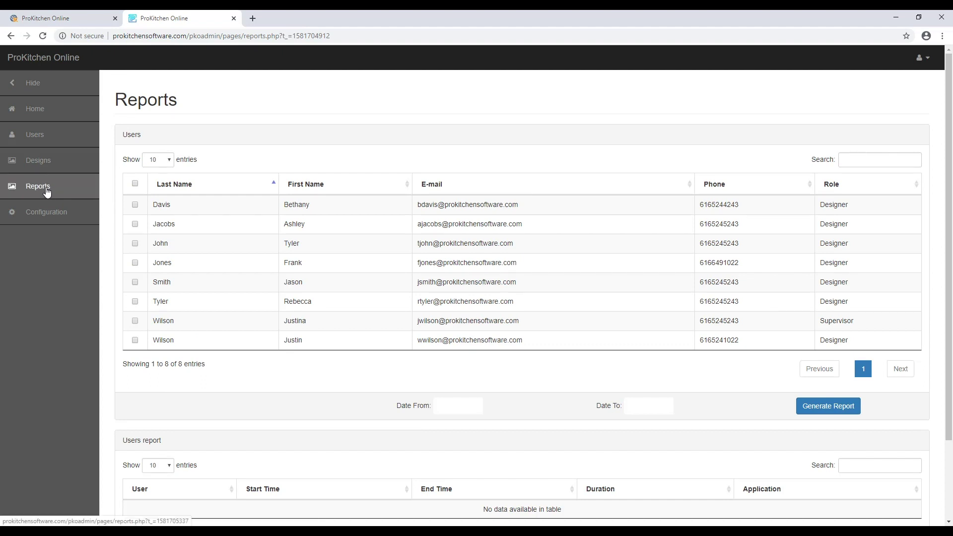
click(134, 223)
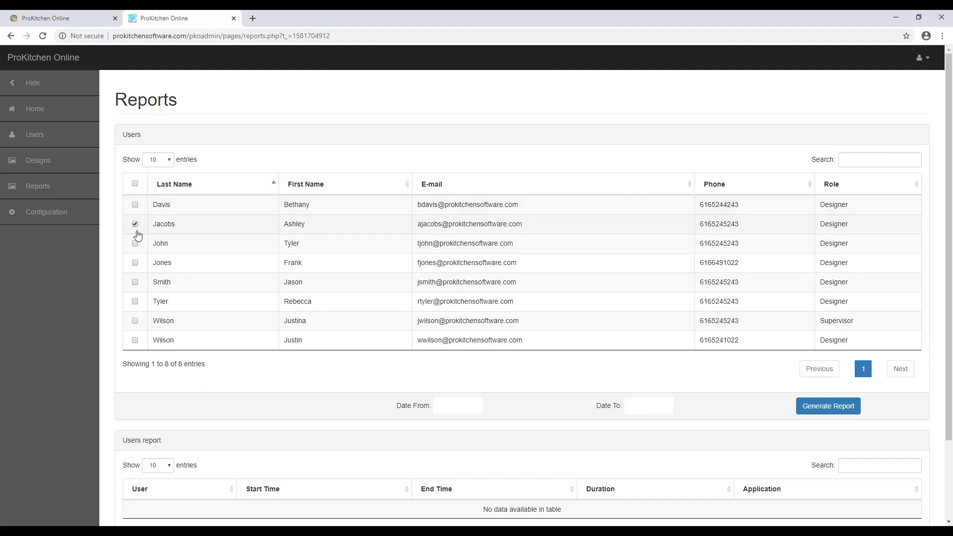
click(135, 244)
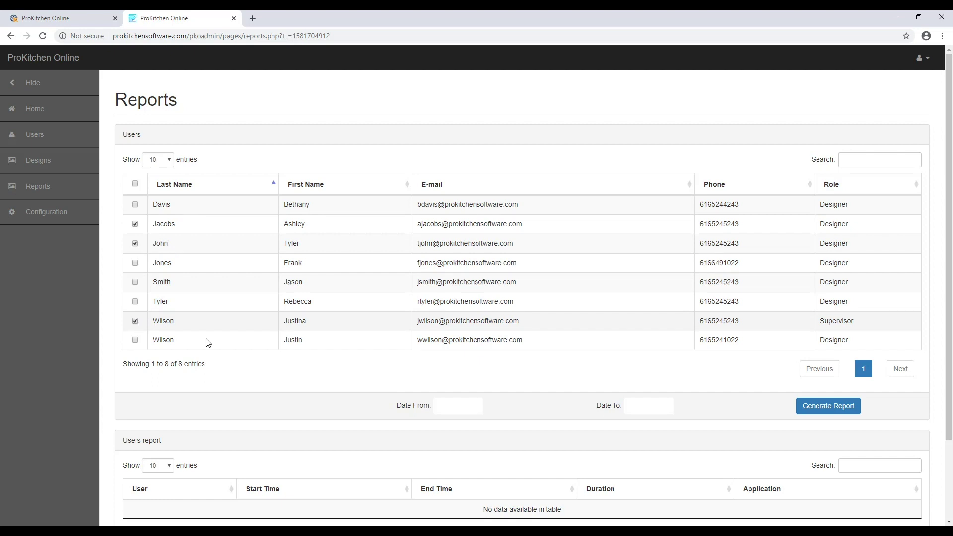
scroll(214, 342, down, 1)
click(448, 363)
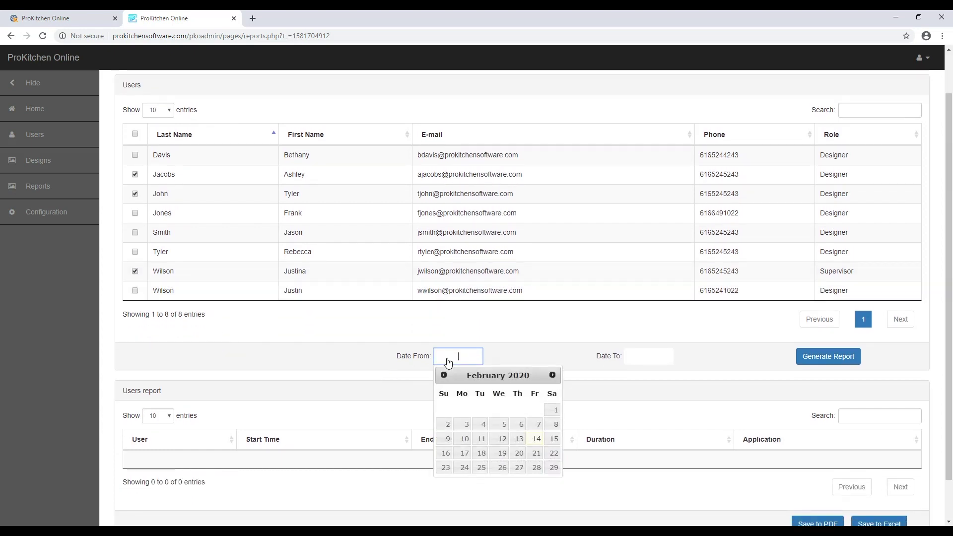
click(482, 426)
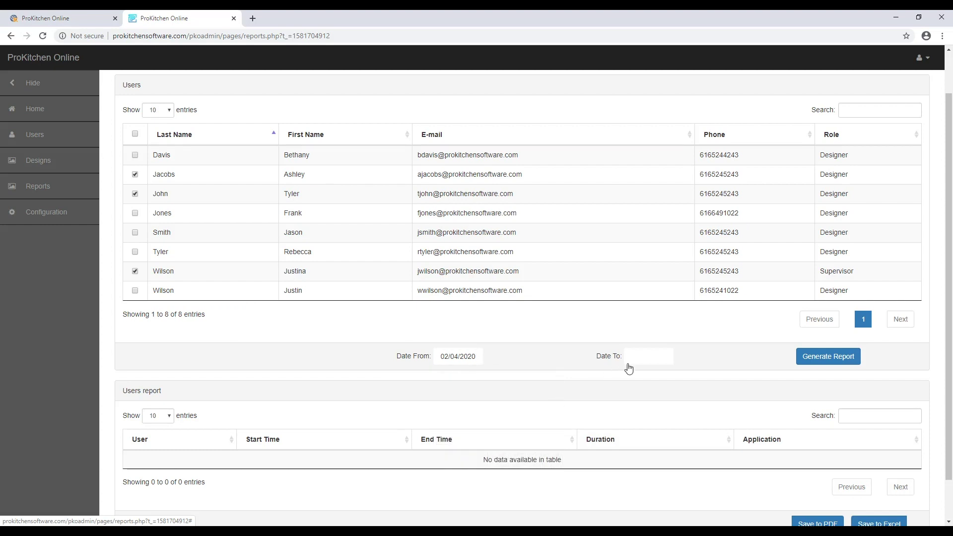
click(646, 356)
click(723, 428)
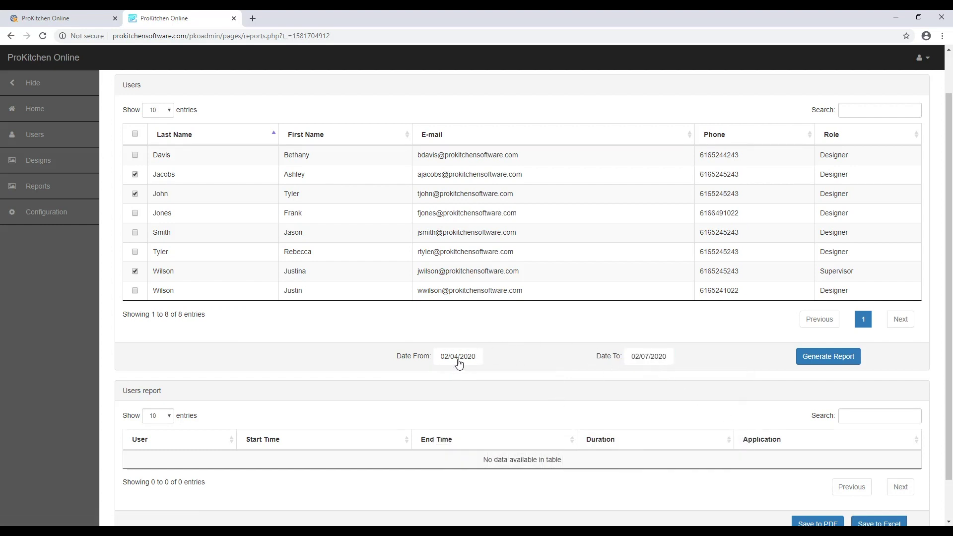
click(840, 358)
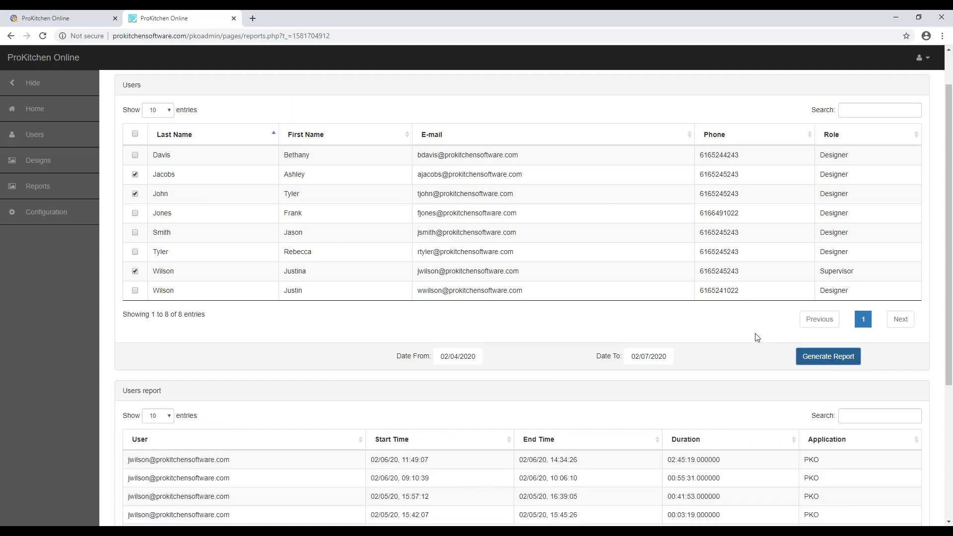
Scroll through the generated report, then open the Designs page listing the saved folders
scroll(714, 338, down, 4)
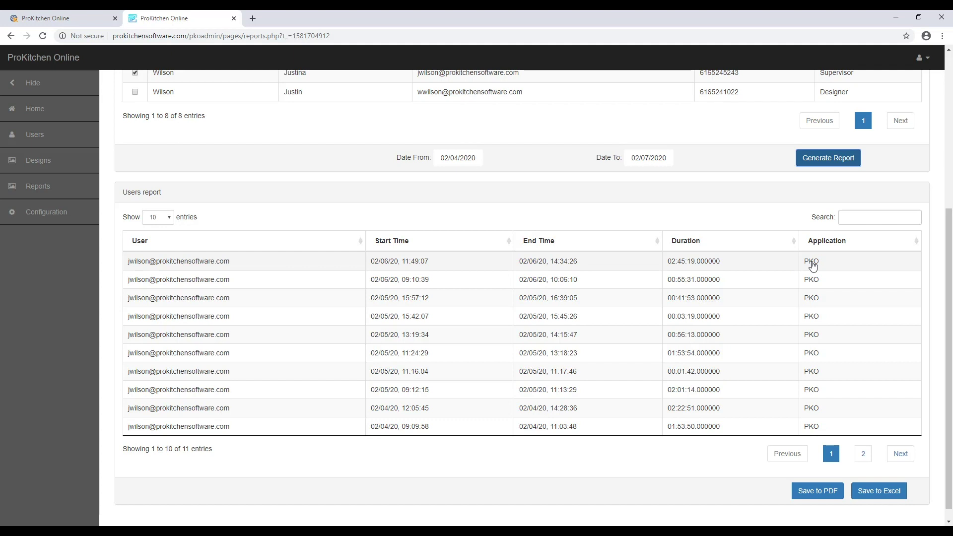
scroll(814, 264, down, 1)
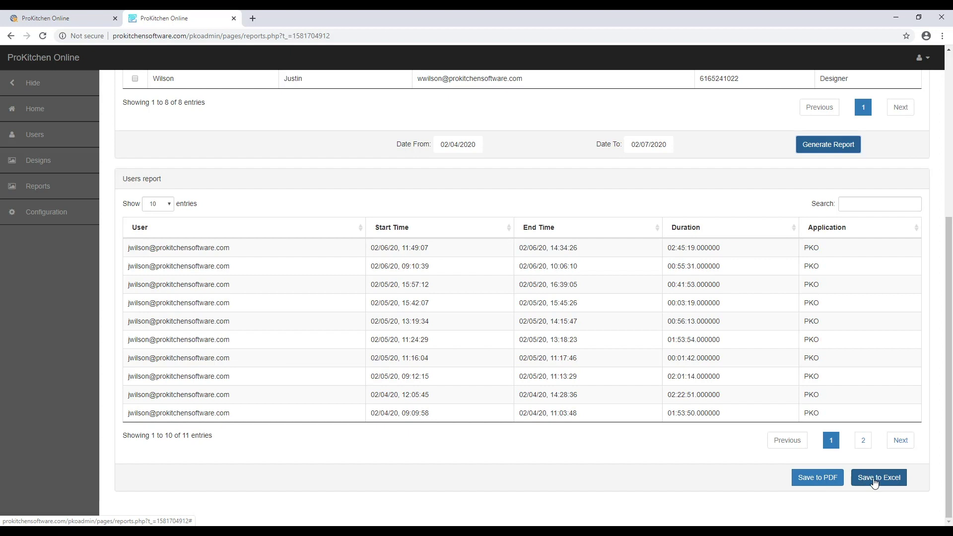
click(58, 164)
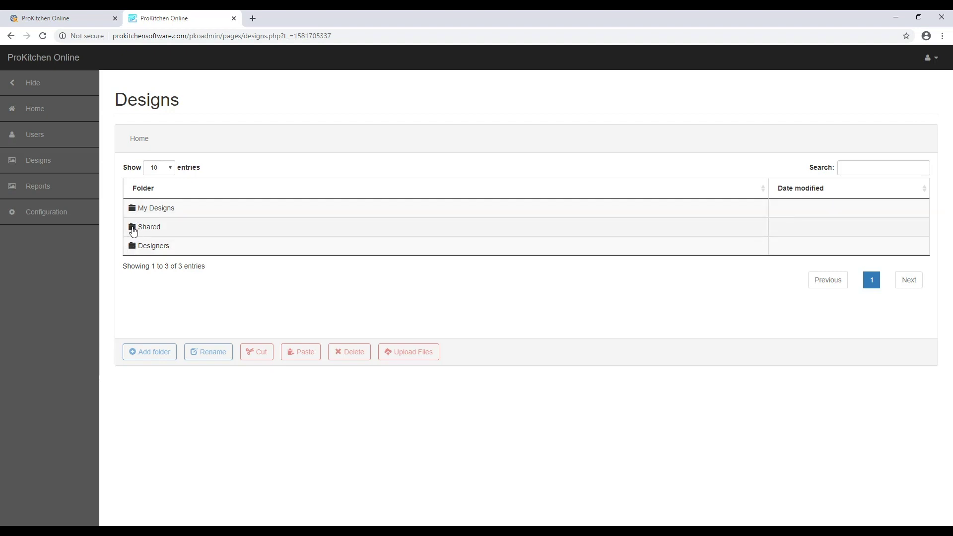
Open the Shared folder and expand AdvancedPart2_Aug21 to show its revision 32 details and preview image
double_click(133, 231)
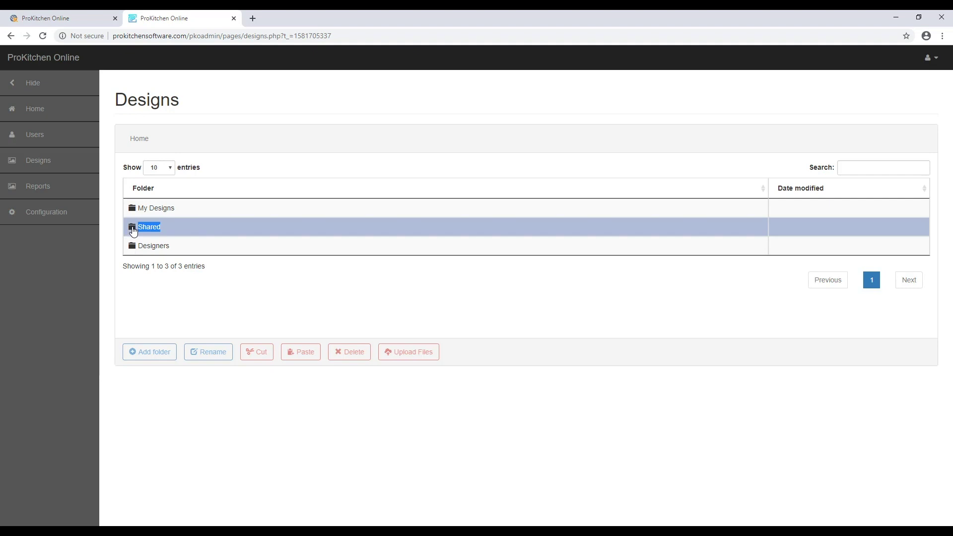
double_click(134, 231)
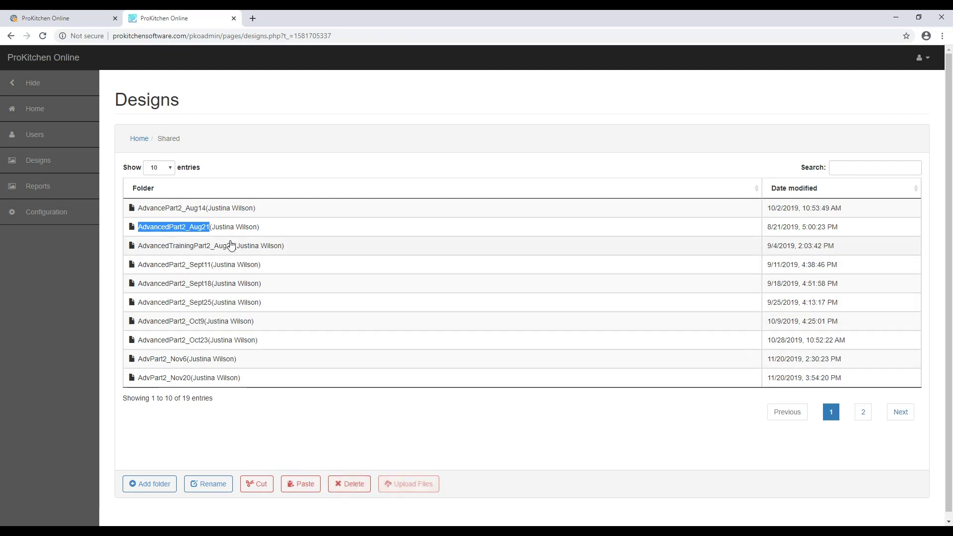
click(138, 231)
double_click(138, 230)
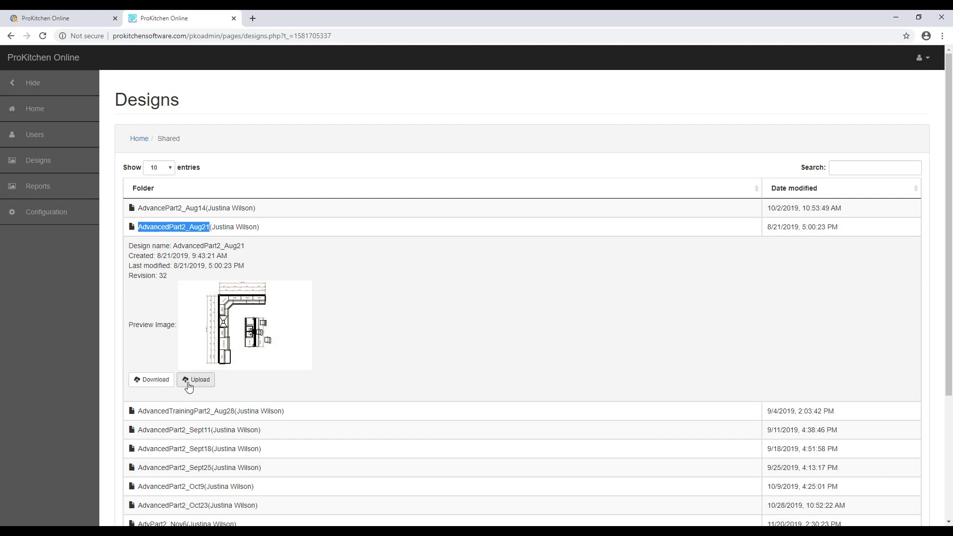
scroll(388, 329, down, 4)
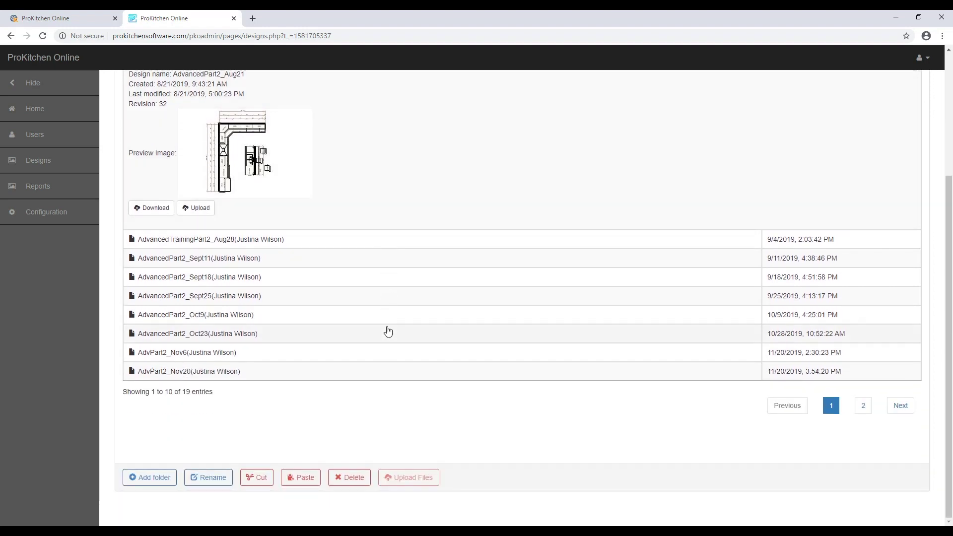
Save the admin configuration with the Print 3D and HD option turned off
click(64, 216)
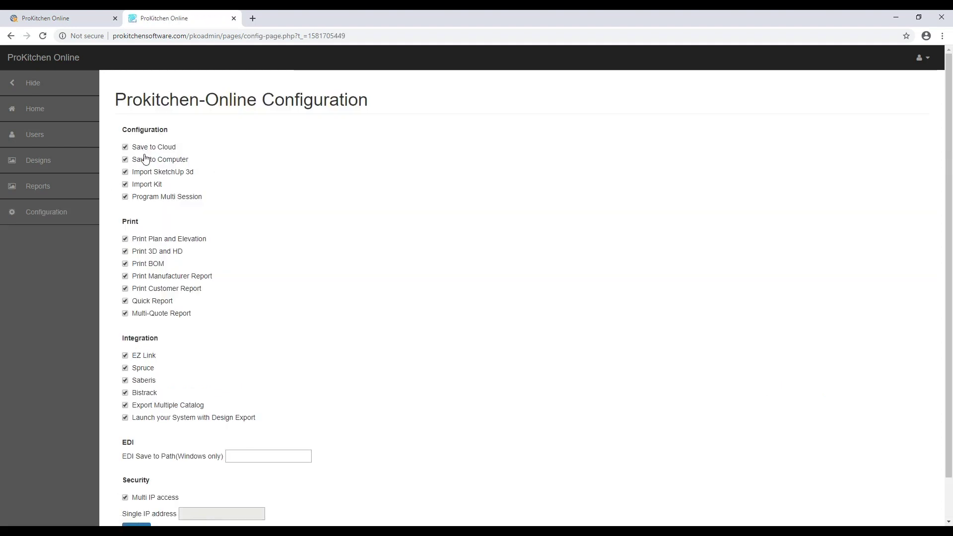
scroll(143, 256, down, 1)
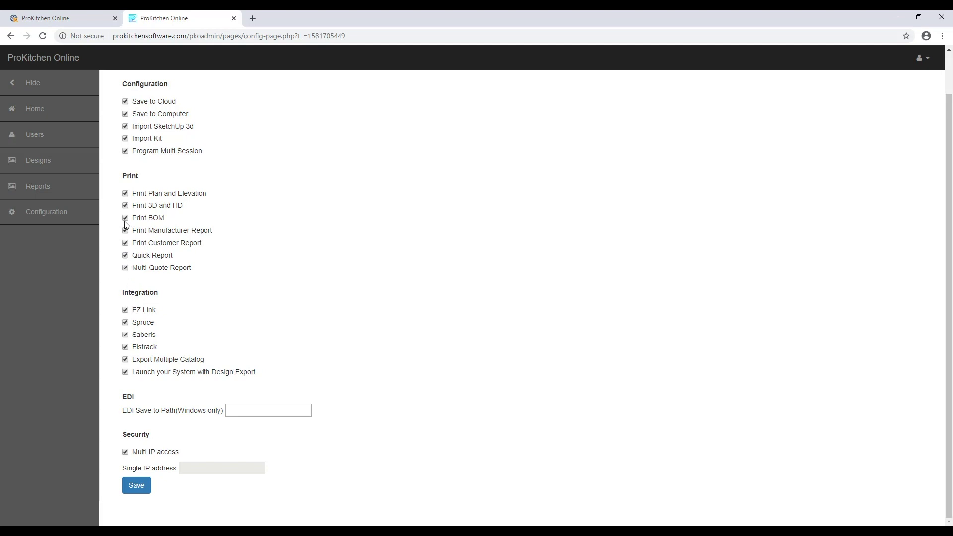
click(137, 486)
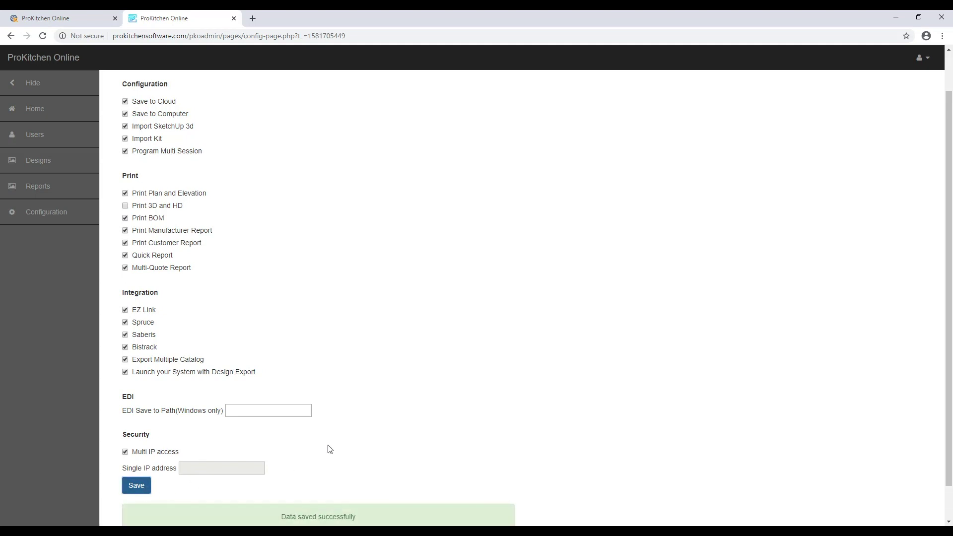
Re-enable Print 3D and HD and save the configuration again
scroll(308, 462, down, 2)
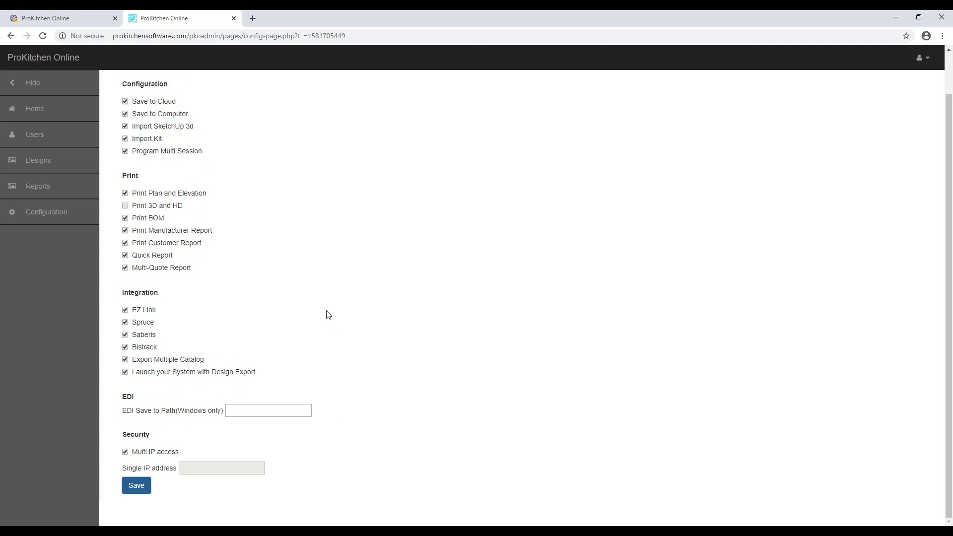
click(125, 206)
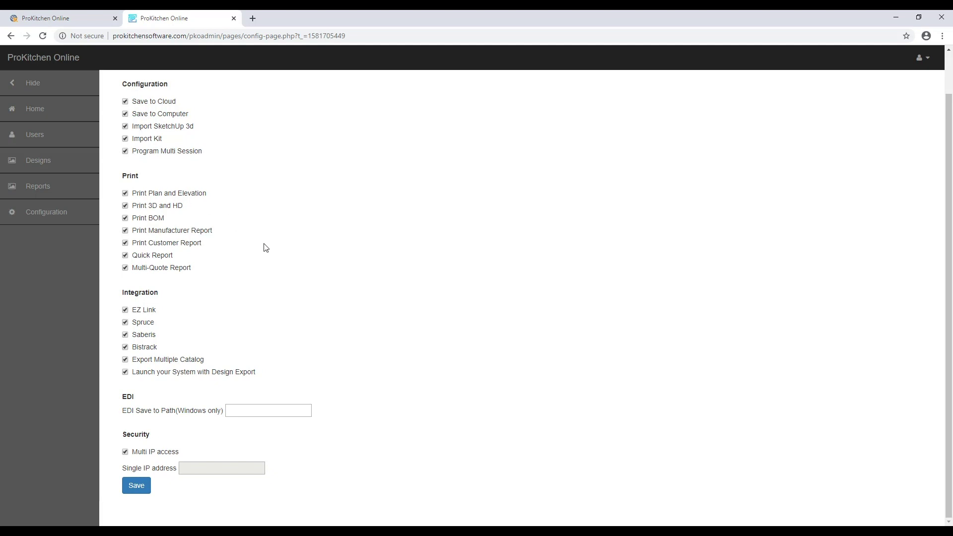
click(137, 486)
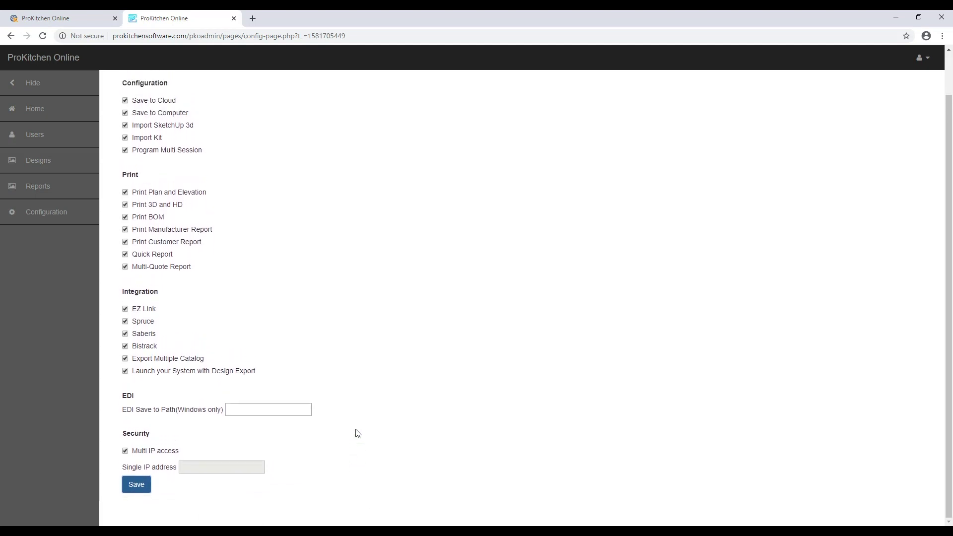
scroll(357, 434, up, 1)
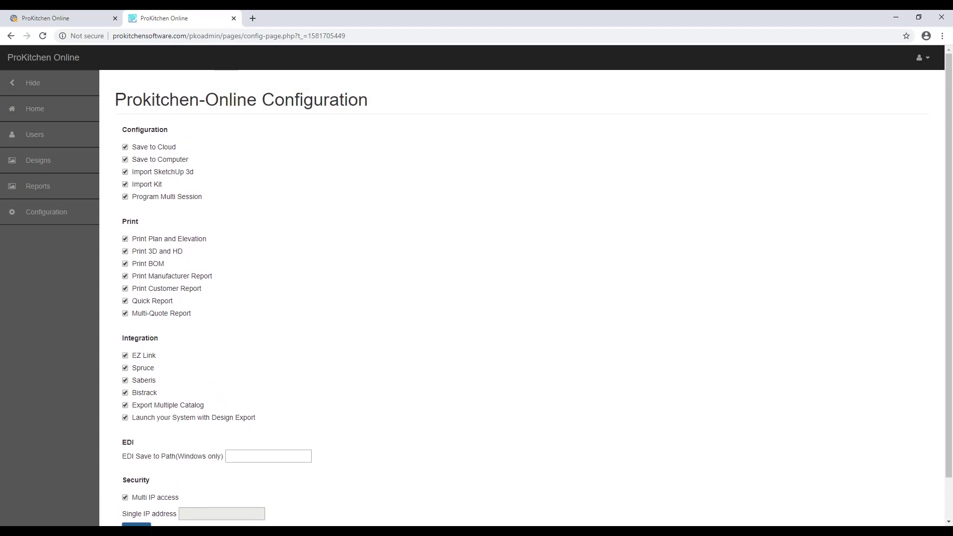